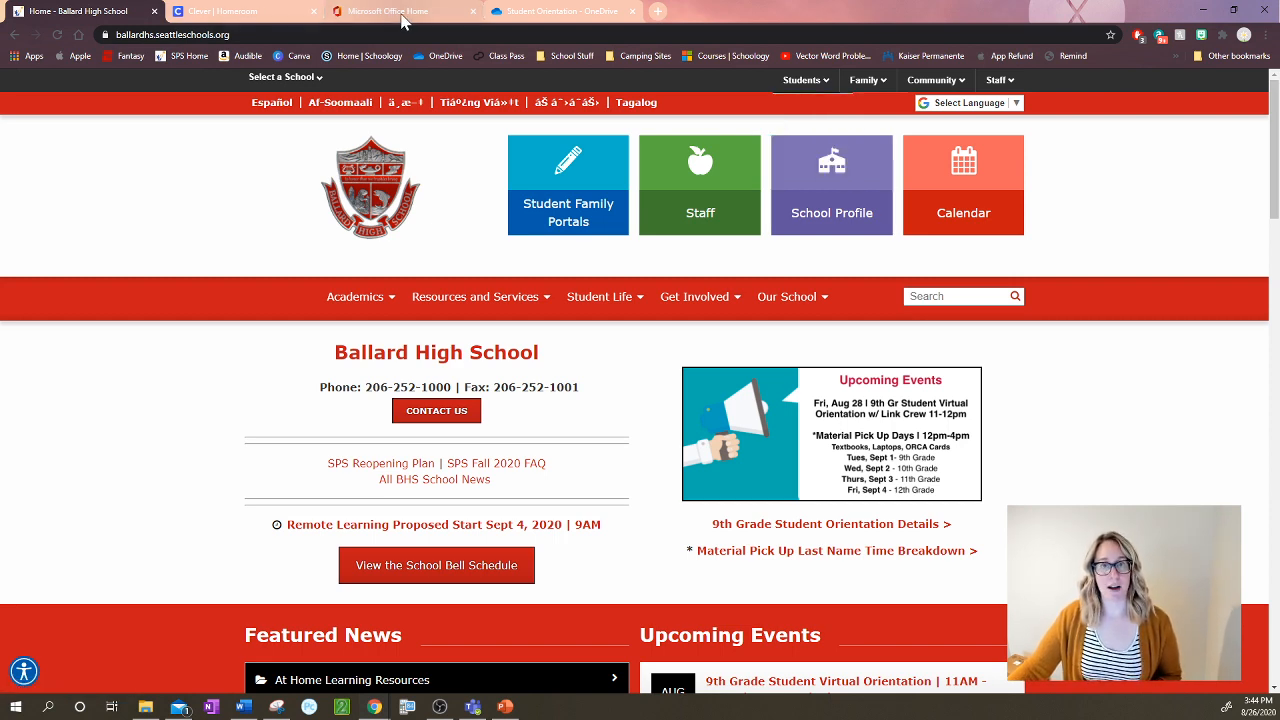
- Switch to OneDrive and create a folder named "Period 1 - Math" inside the Student Orientation folder
left_click(402, 19)
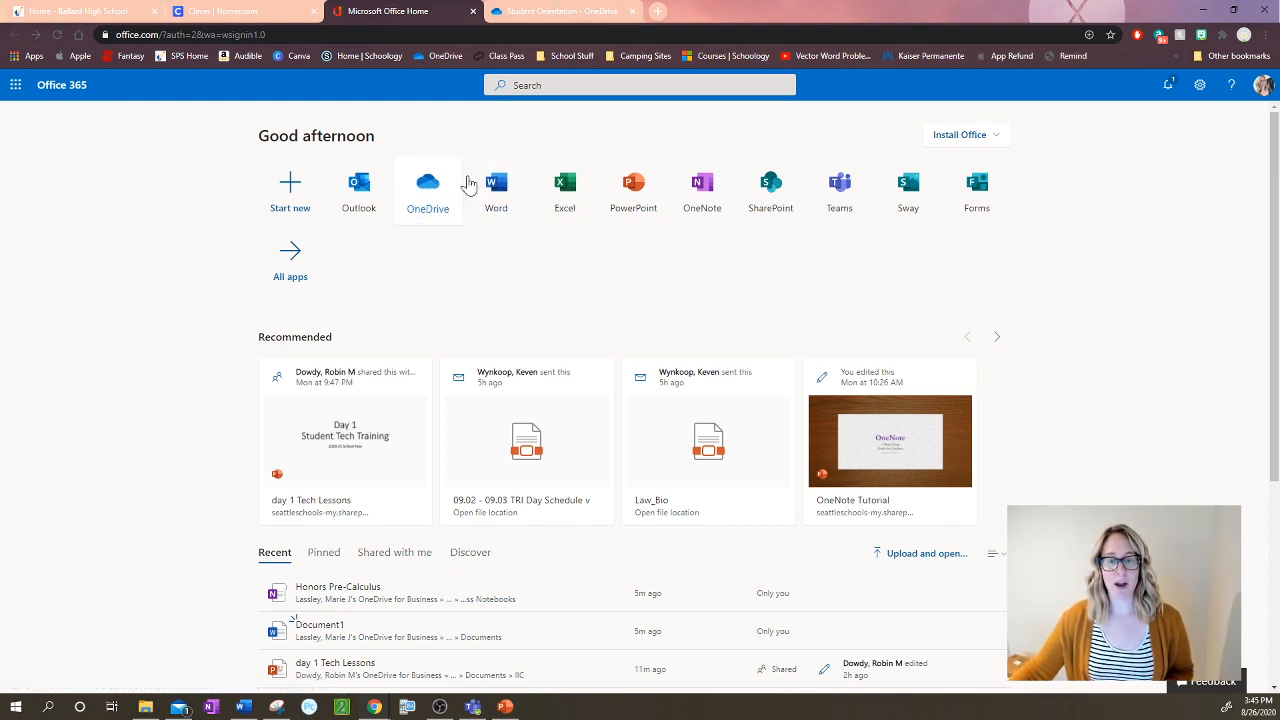
key("ctrl+Tab")
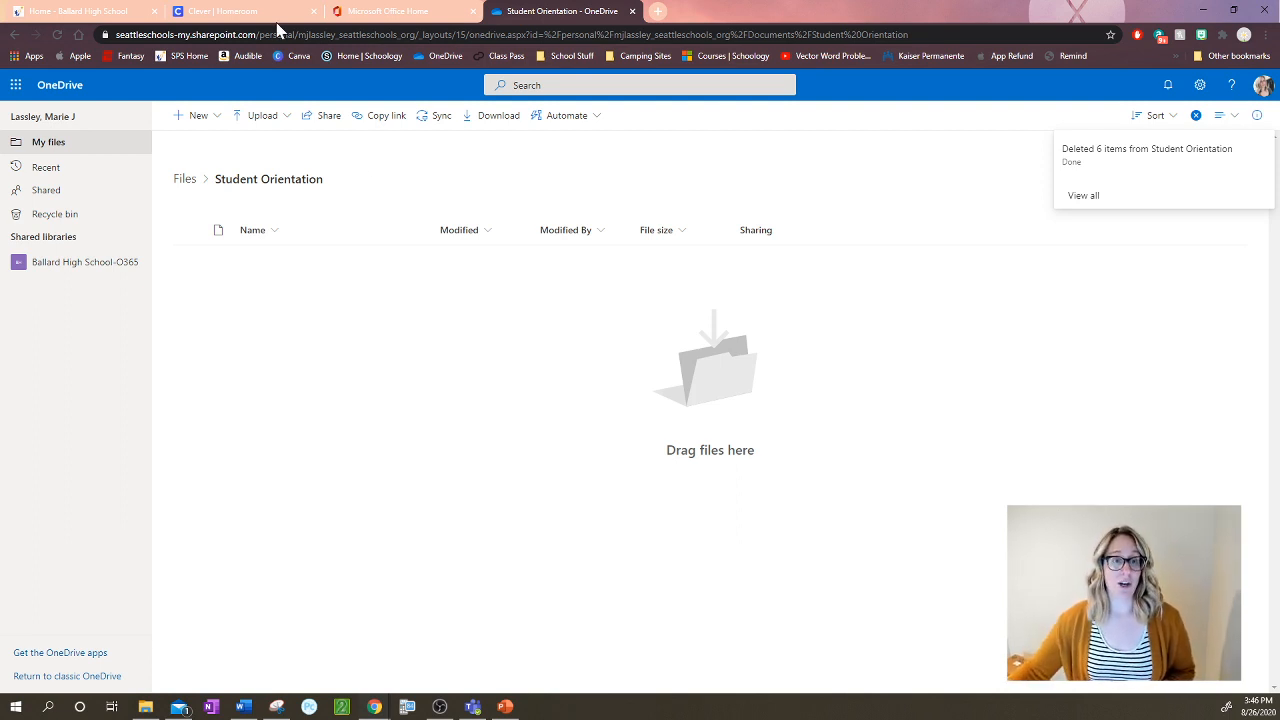
left_click(198, 118)
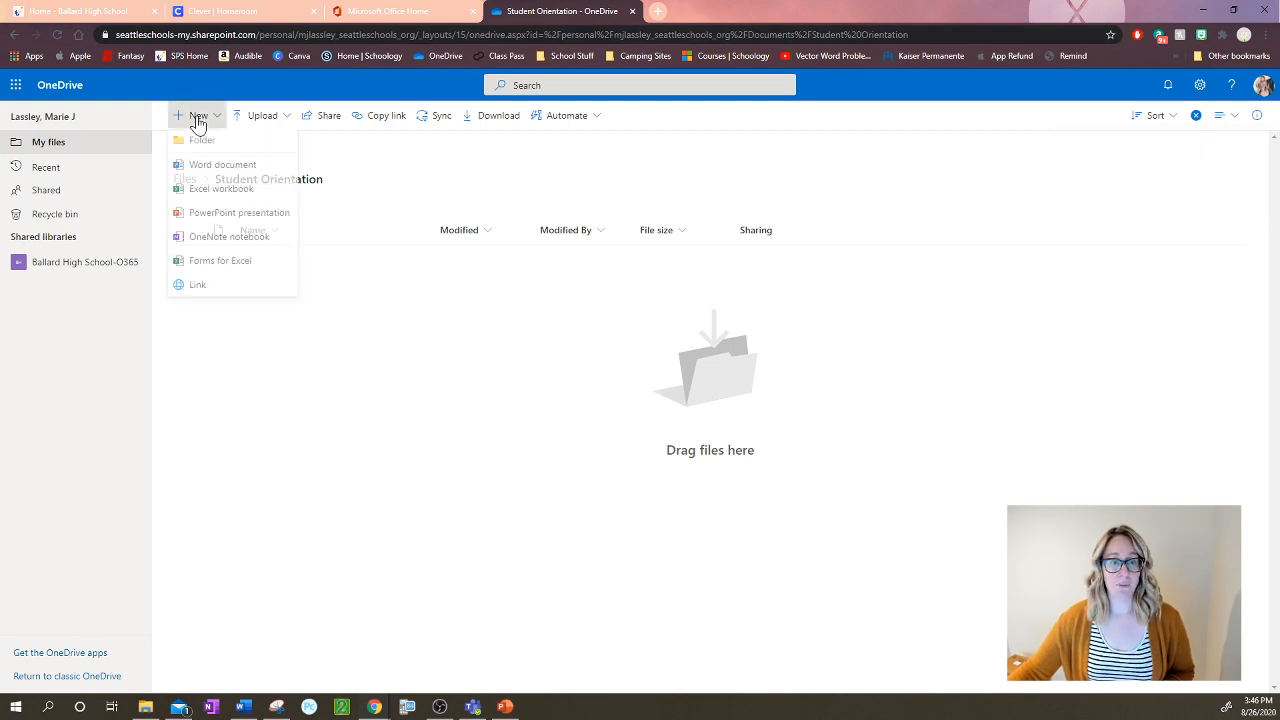
left_click(193, 141)
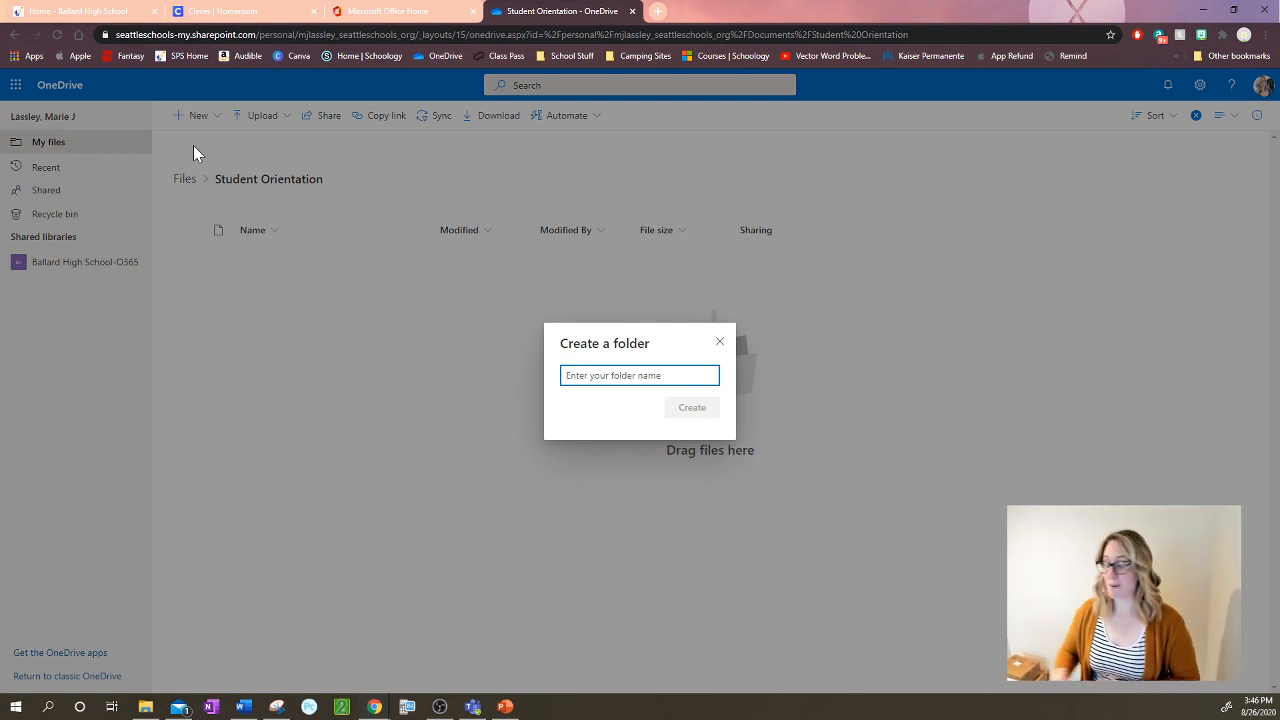
type("Period 1")
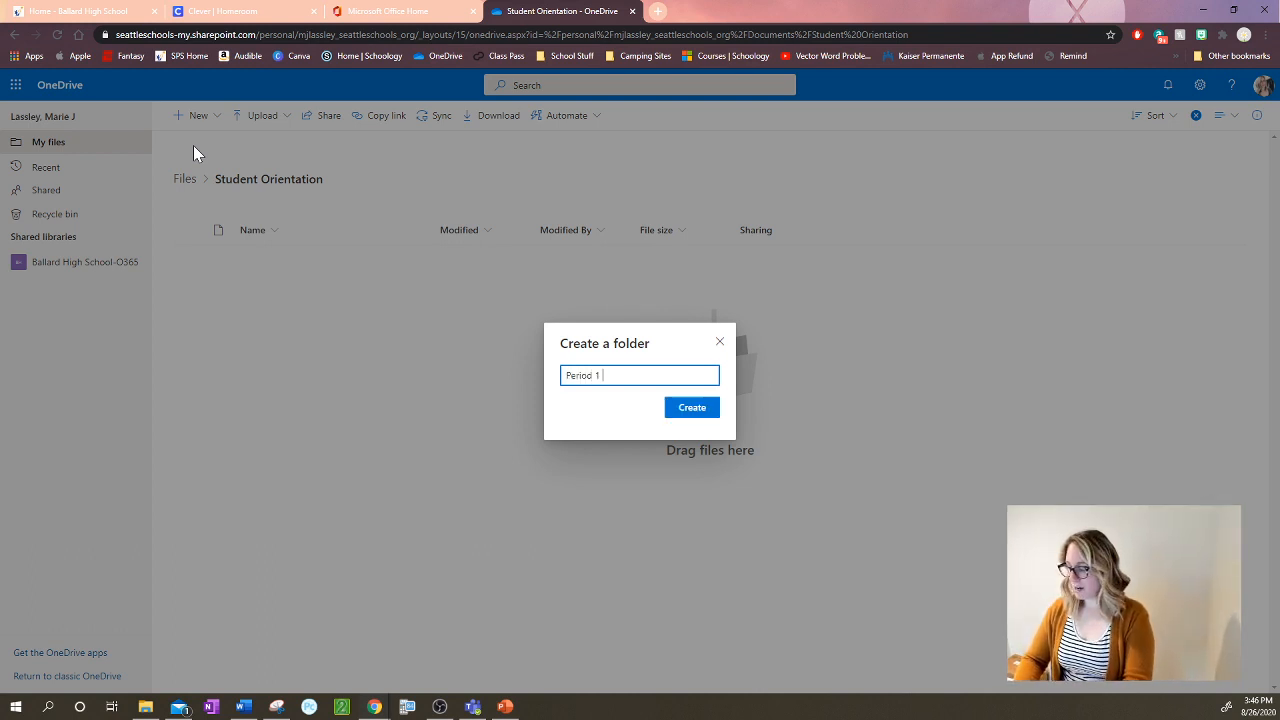
type(" - Math")
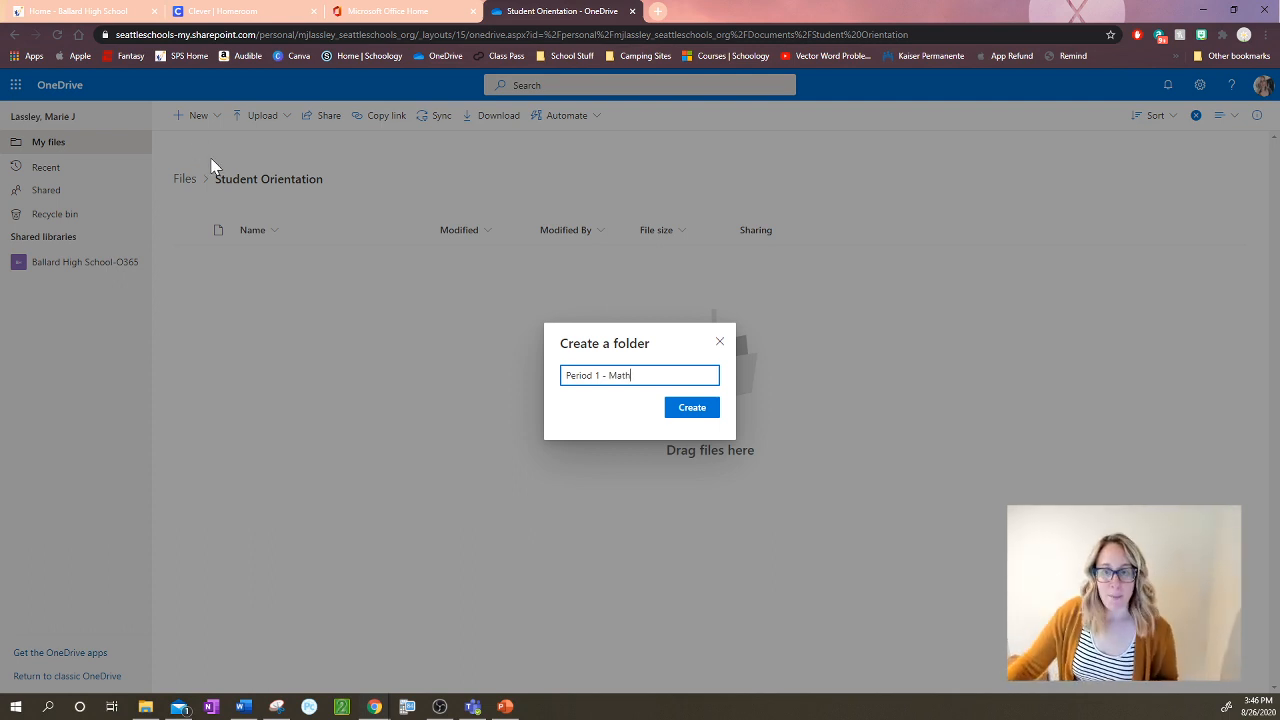
left_click(693, 408)
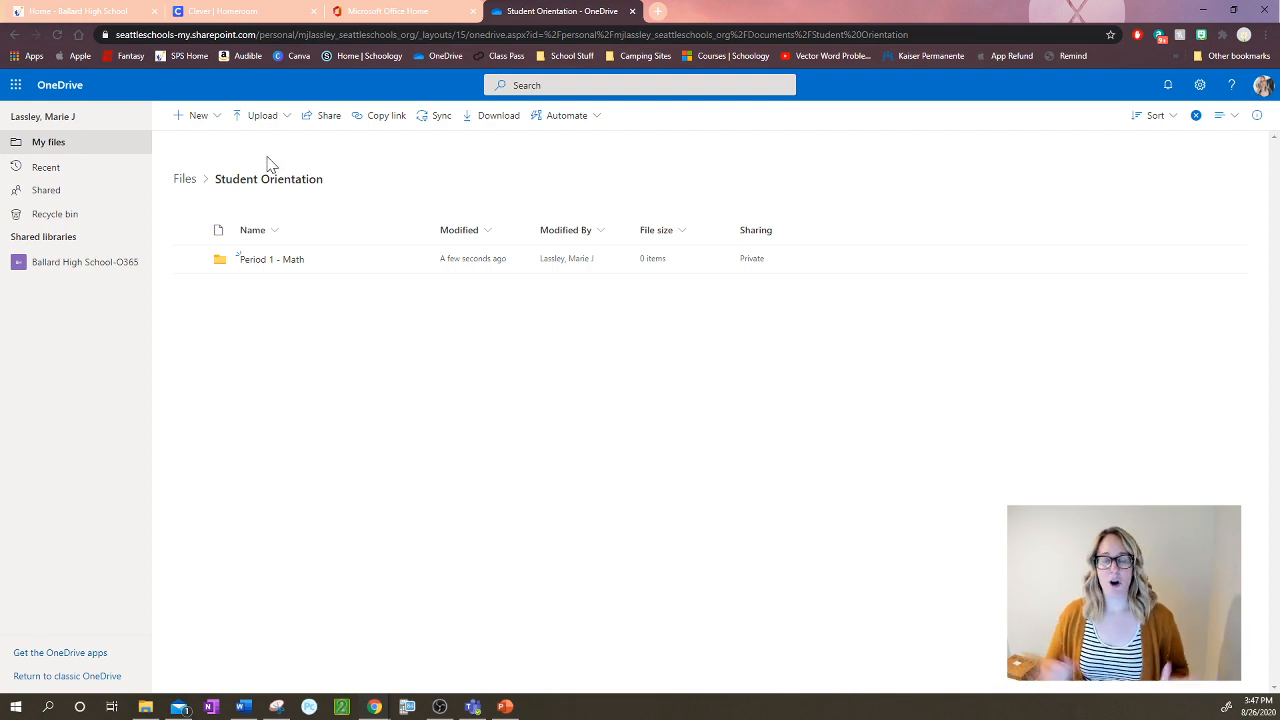
- Create another folder named "Period 2 - History" in the Student Orientation folder
left_click(190, 116)
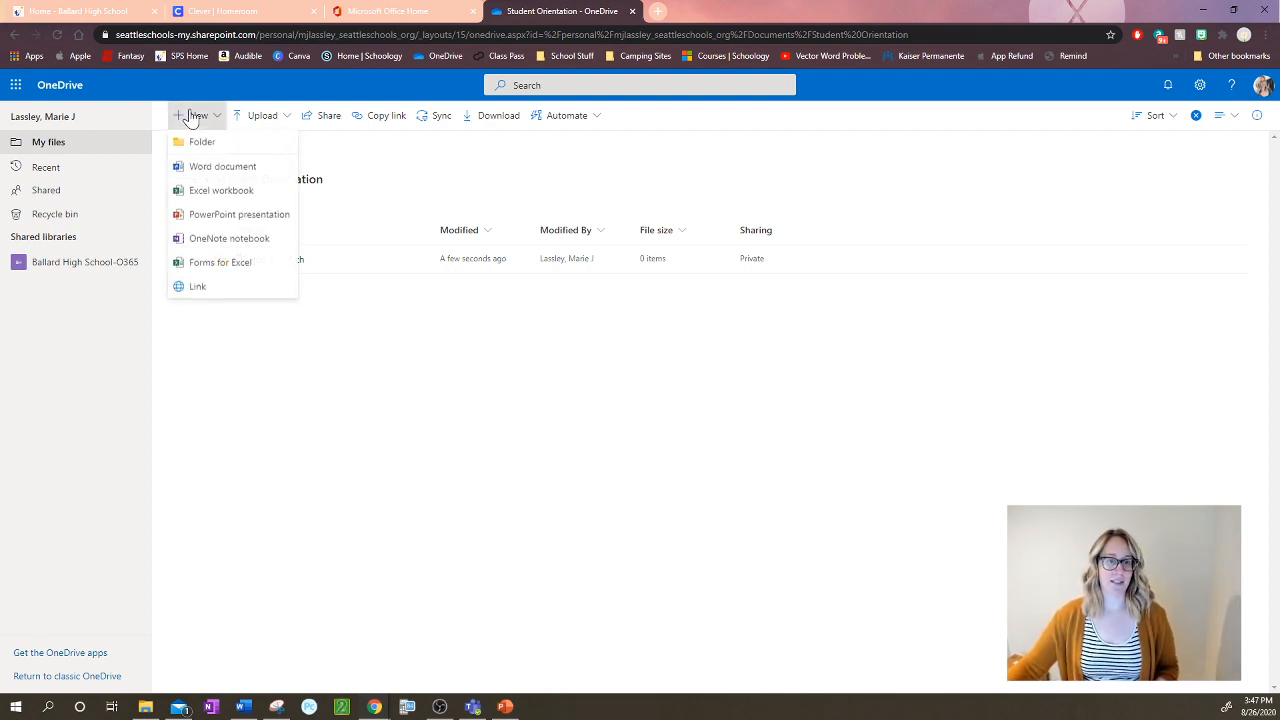
left_click(208, 143)
type("Pe")
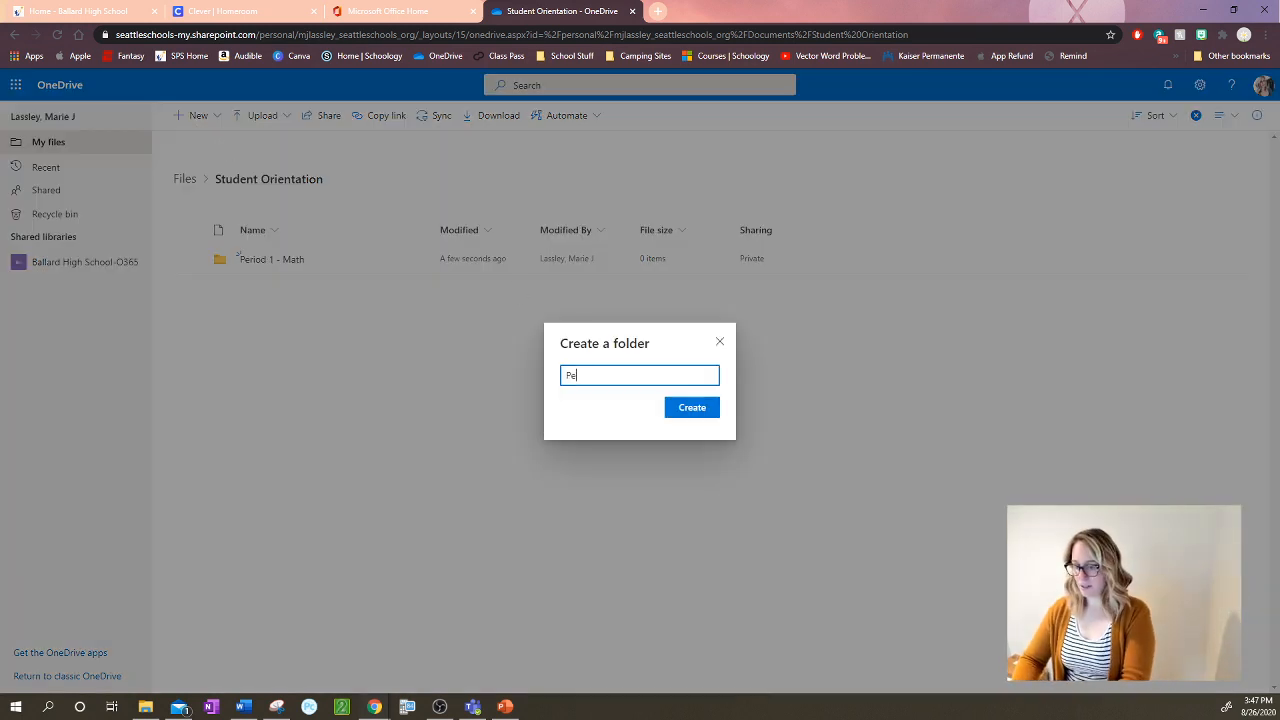
type("riod 2 - ")
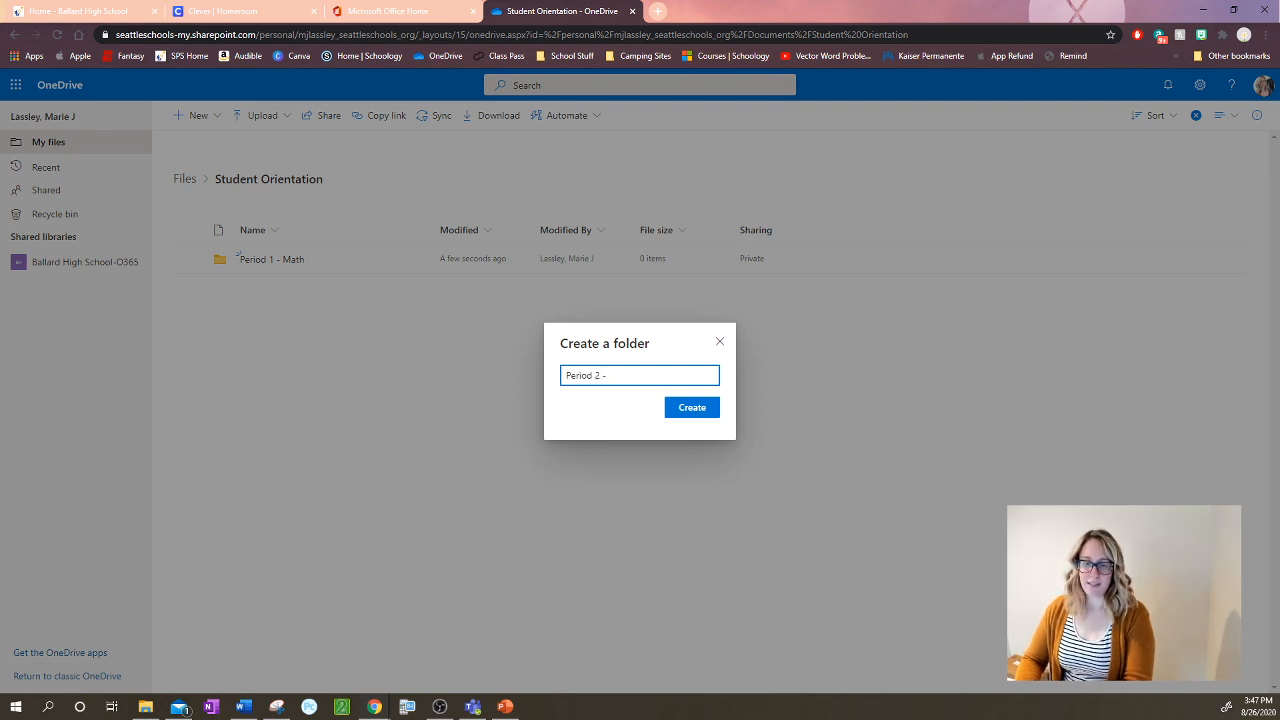
type("History")
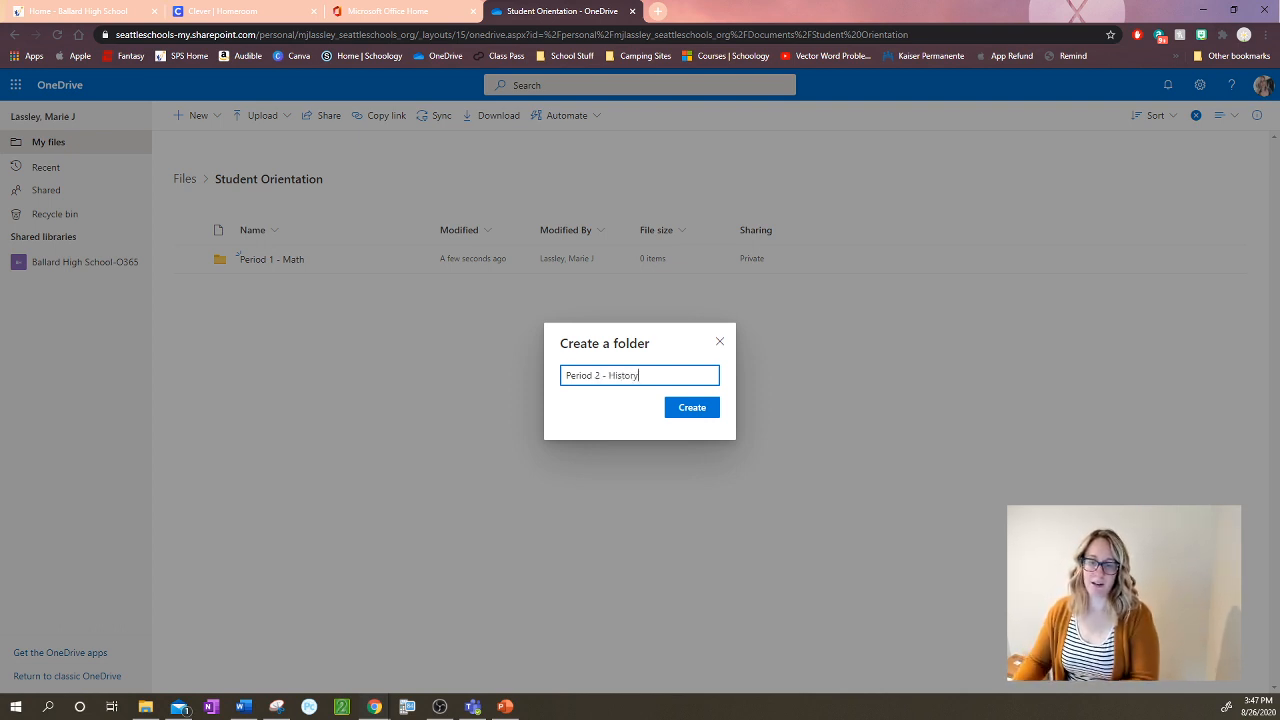
left_click(694, 408)
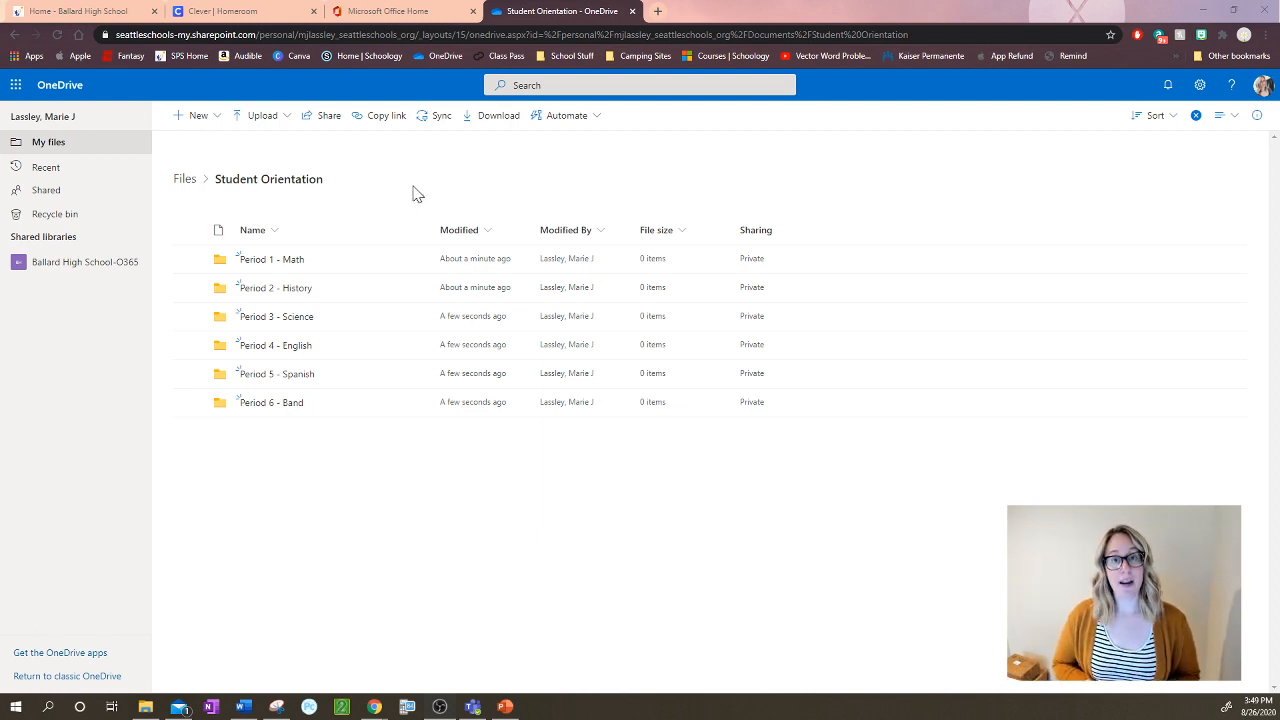
- Create a new Word document inside the "Period 1 - Math" folder
left_click(257, 266)
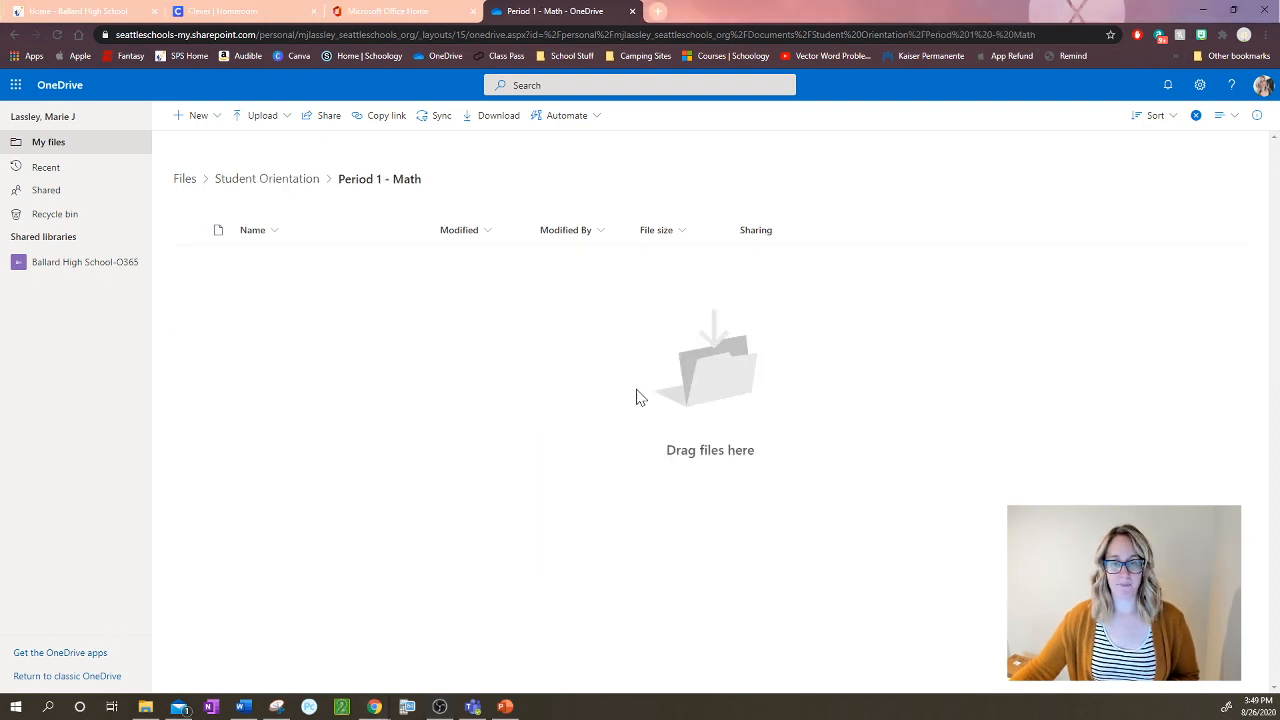
left_click(194, 120)
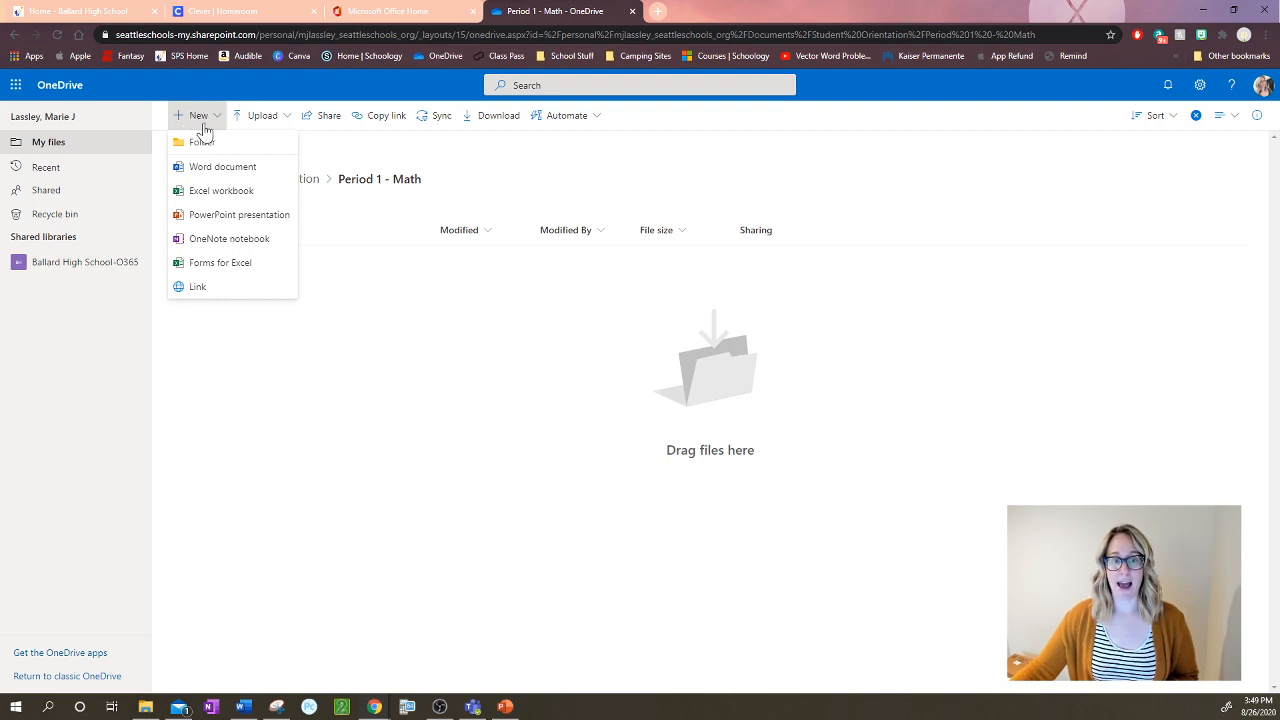
left_click(224, 170)
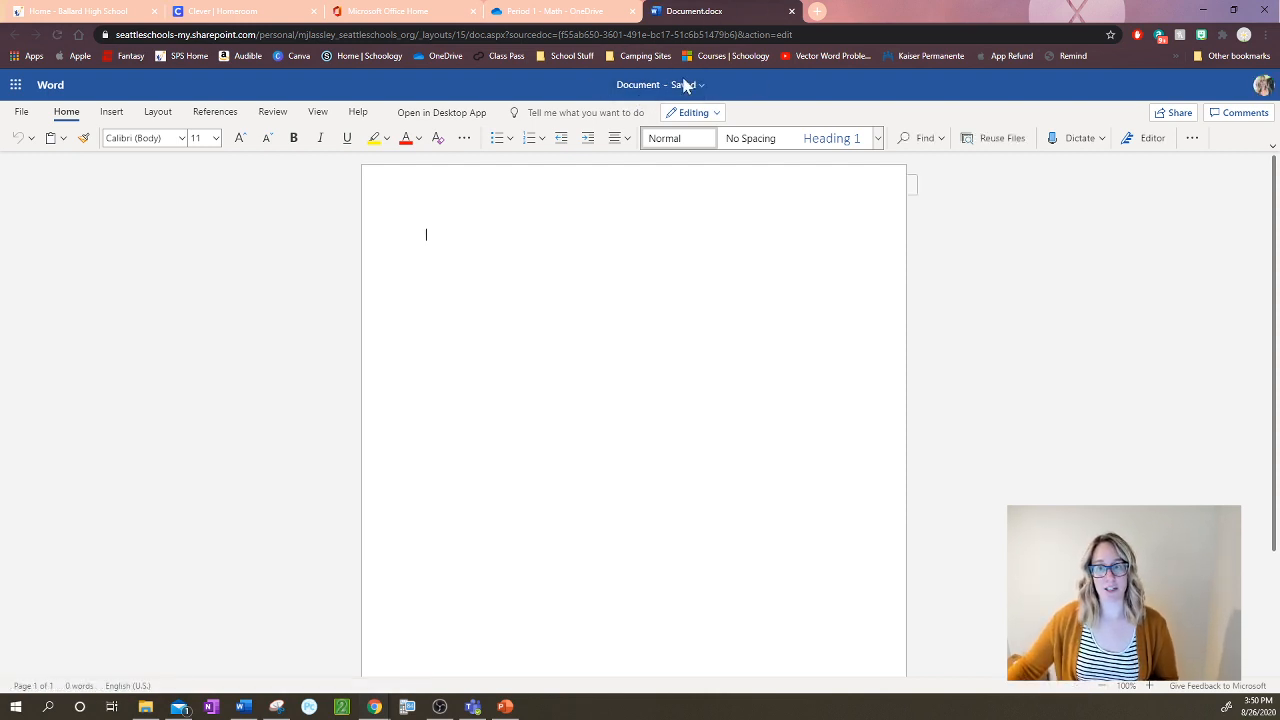
- Rename the document with the owner's last name followed by "_Pd1_Day1Activity"
left_click(651, 88)
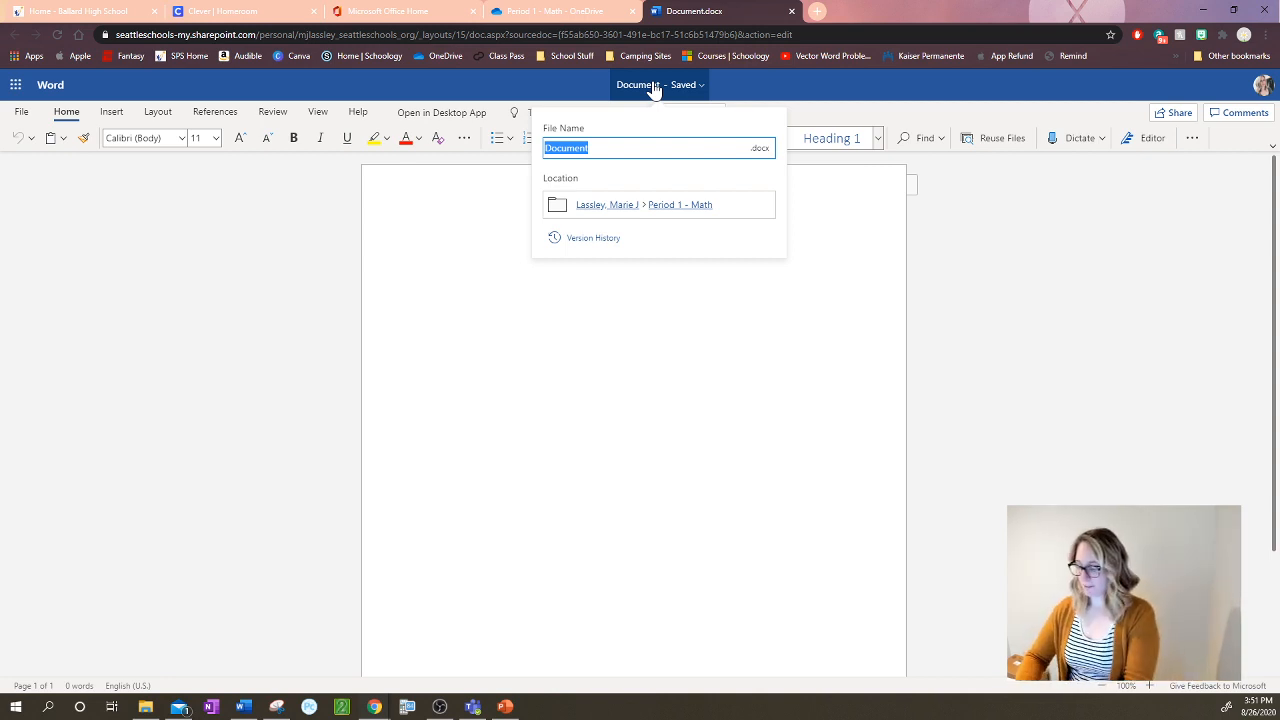
type("Lassley_")
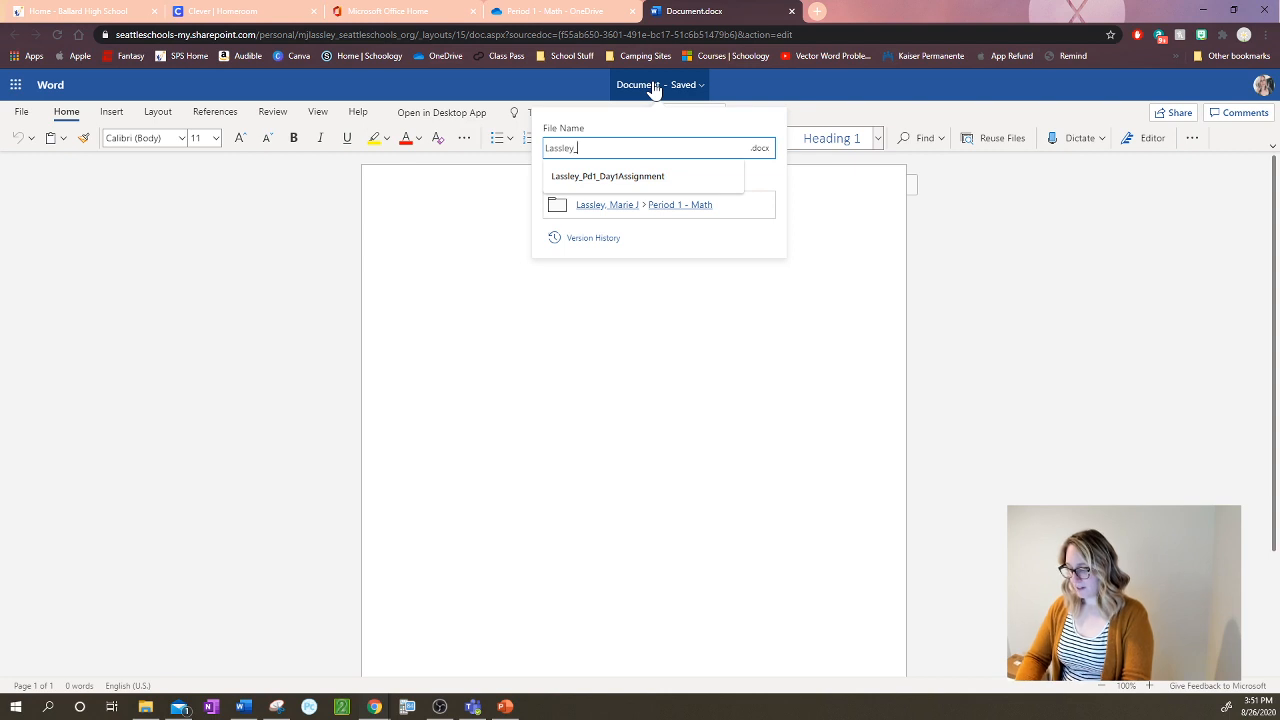
type("Pd1_")
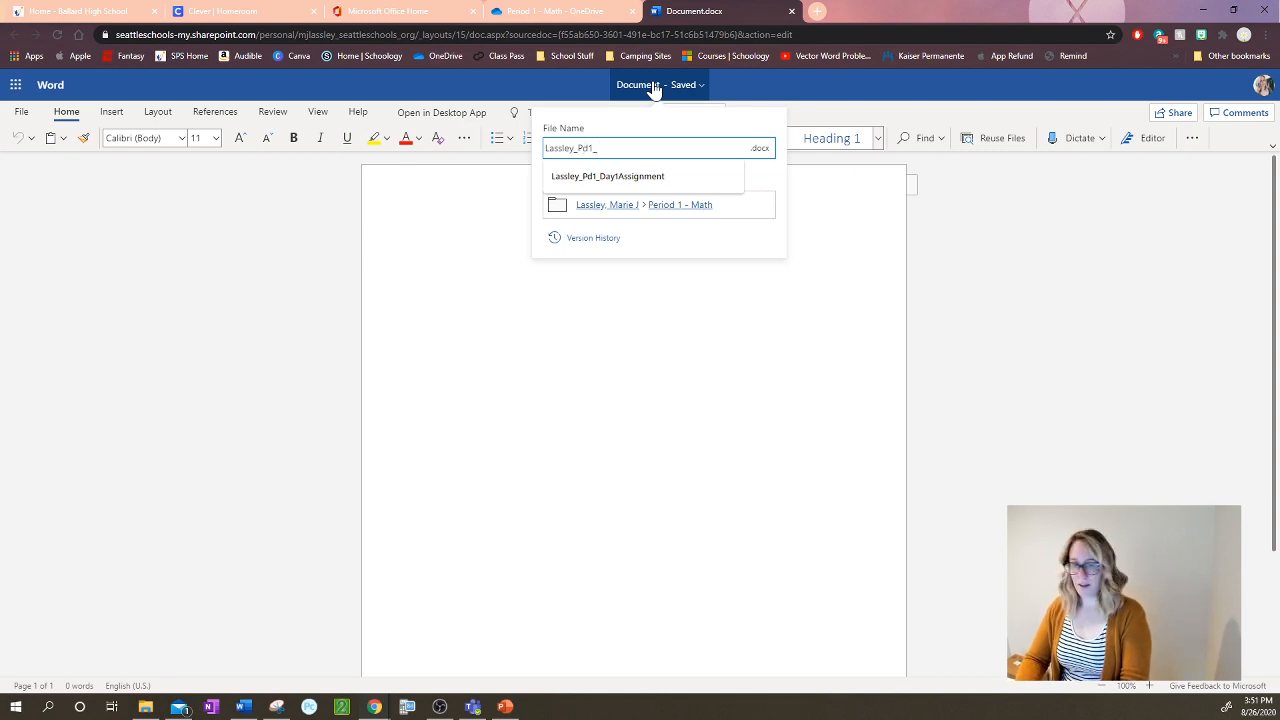
type("Day1")
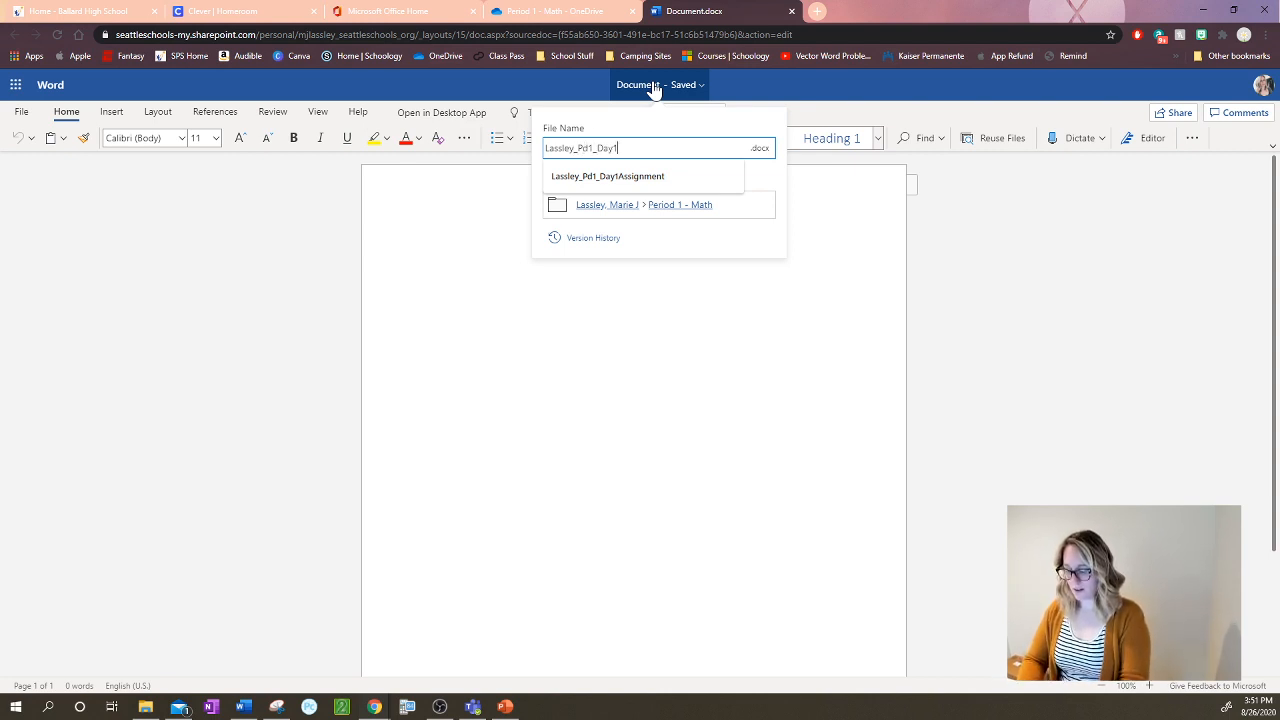
type("Activity")
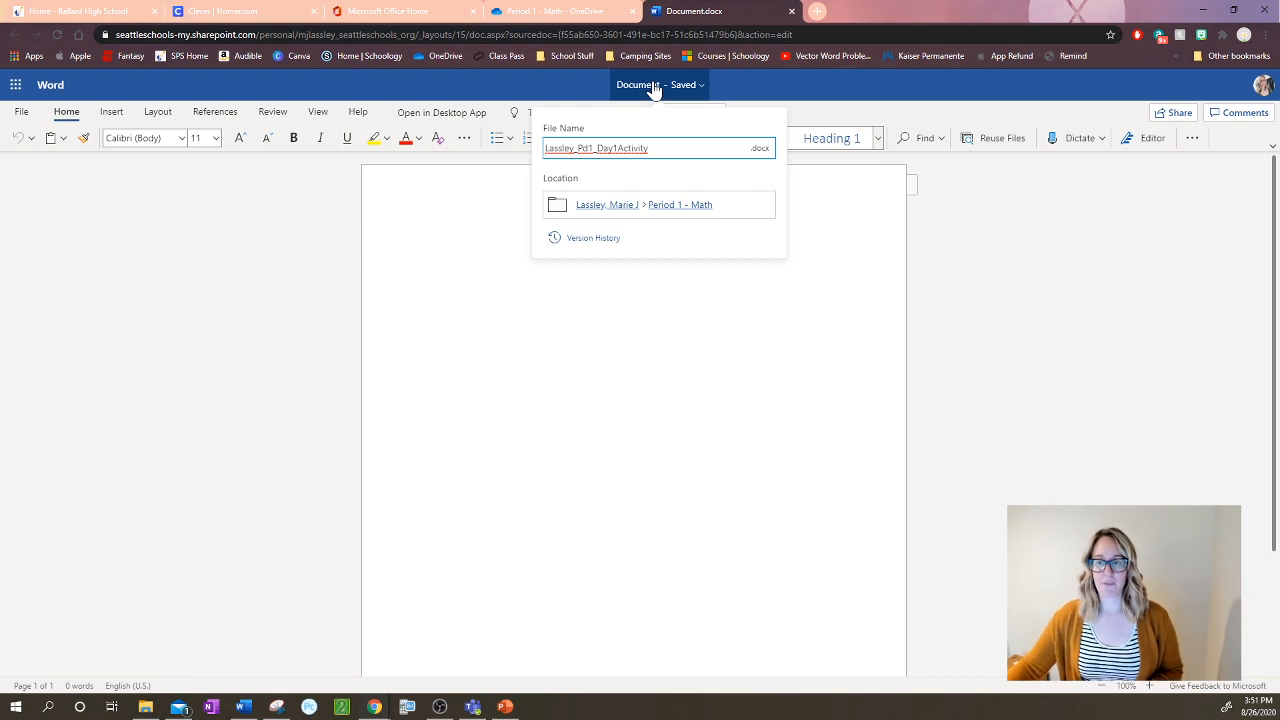
left_click(724, 318)
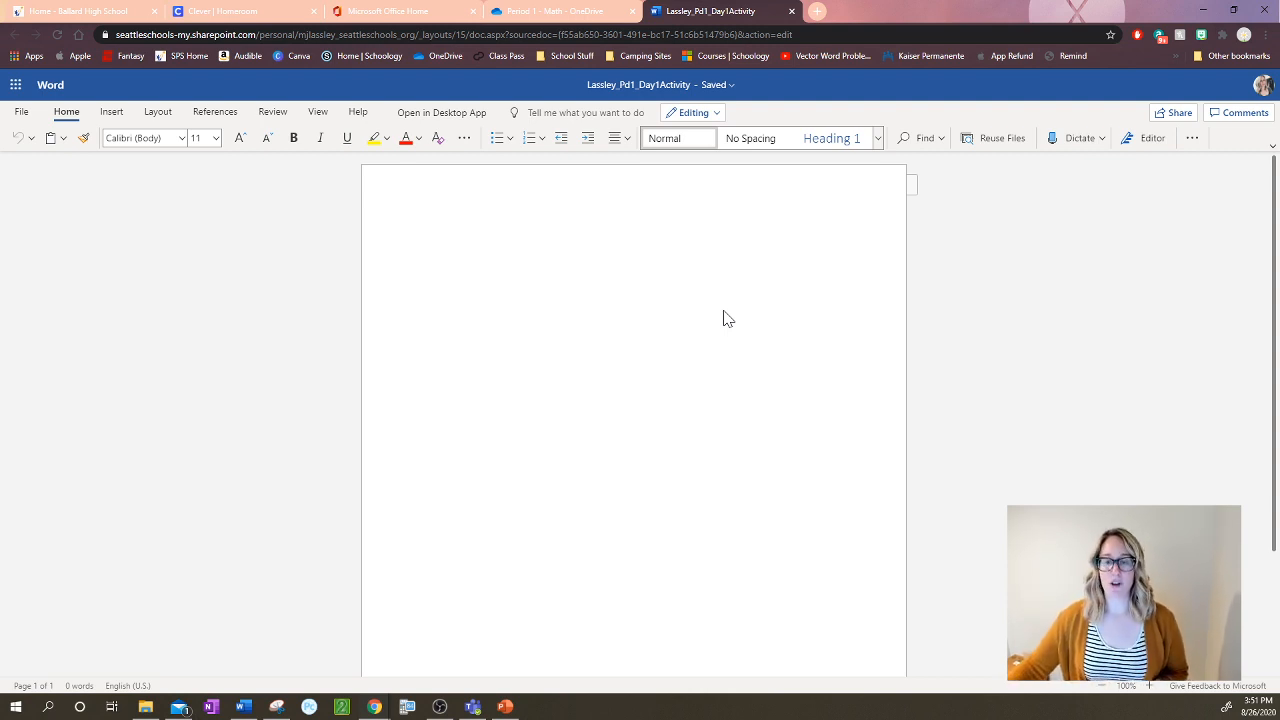
- Paste the copied screenshot of the OneDrive class folders into the blank document
right_click(635, 268)
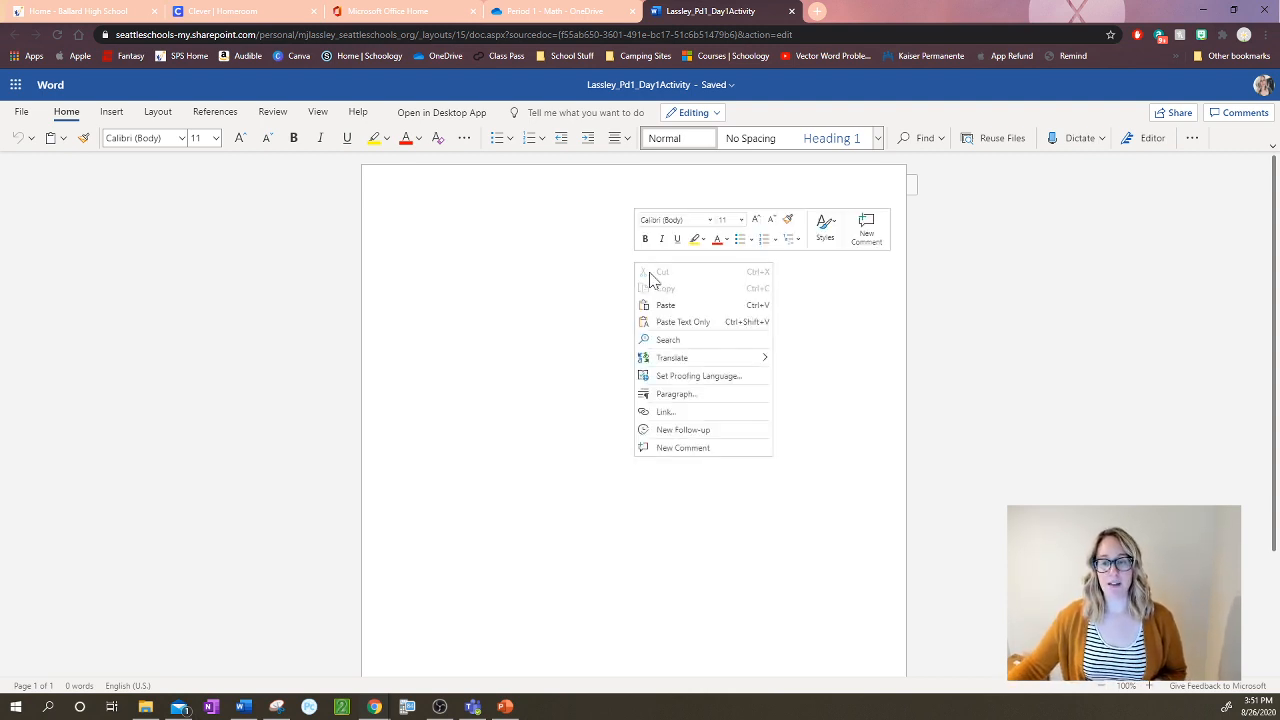
left_click(575, 322)
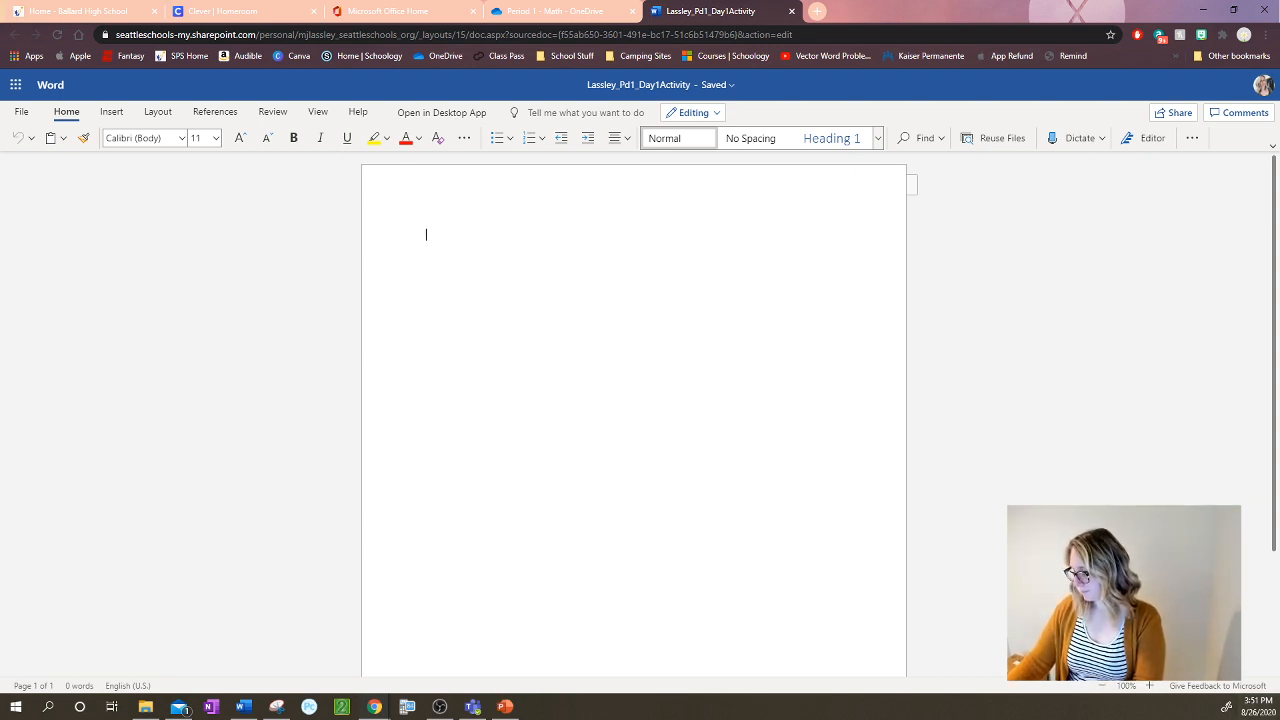
key("ctrl+v")
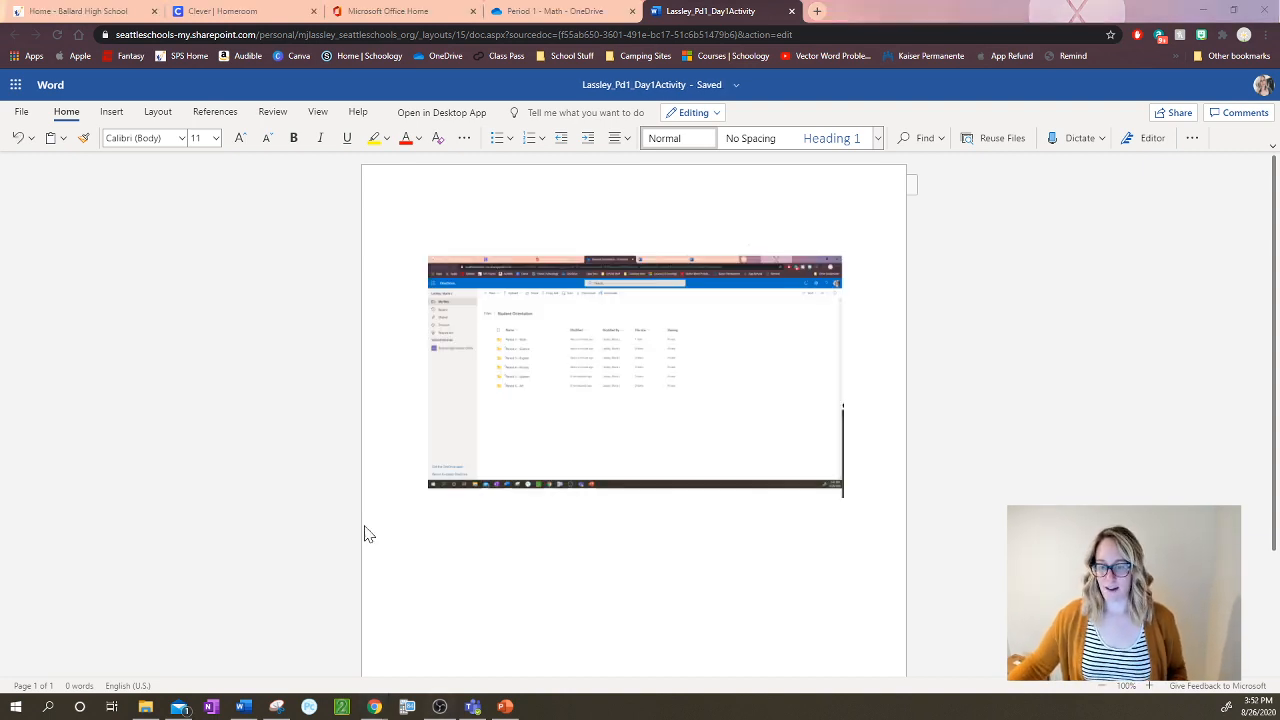
- Crop the pasted screenshot's right and bottom areas so only the part with the class folder list remains
left_click(607, 388)
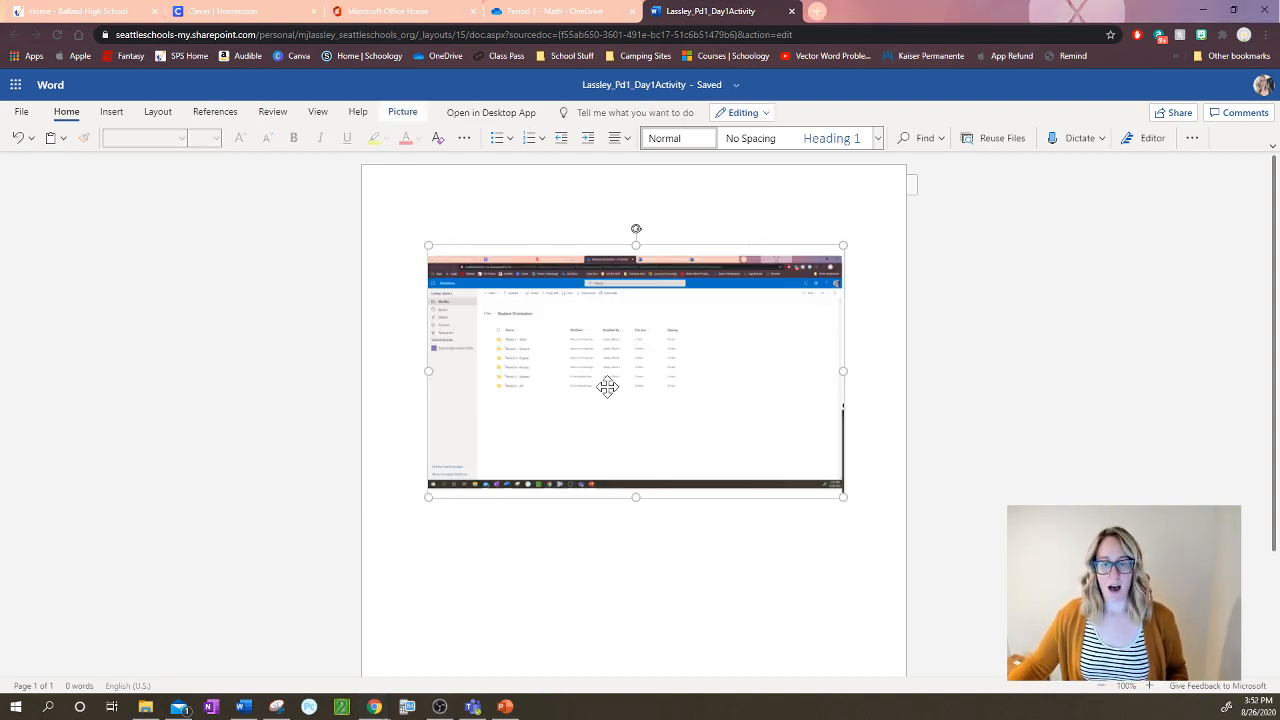
right_click(607, 388)
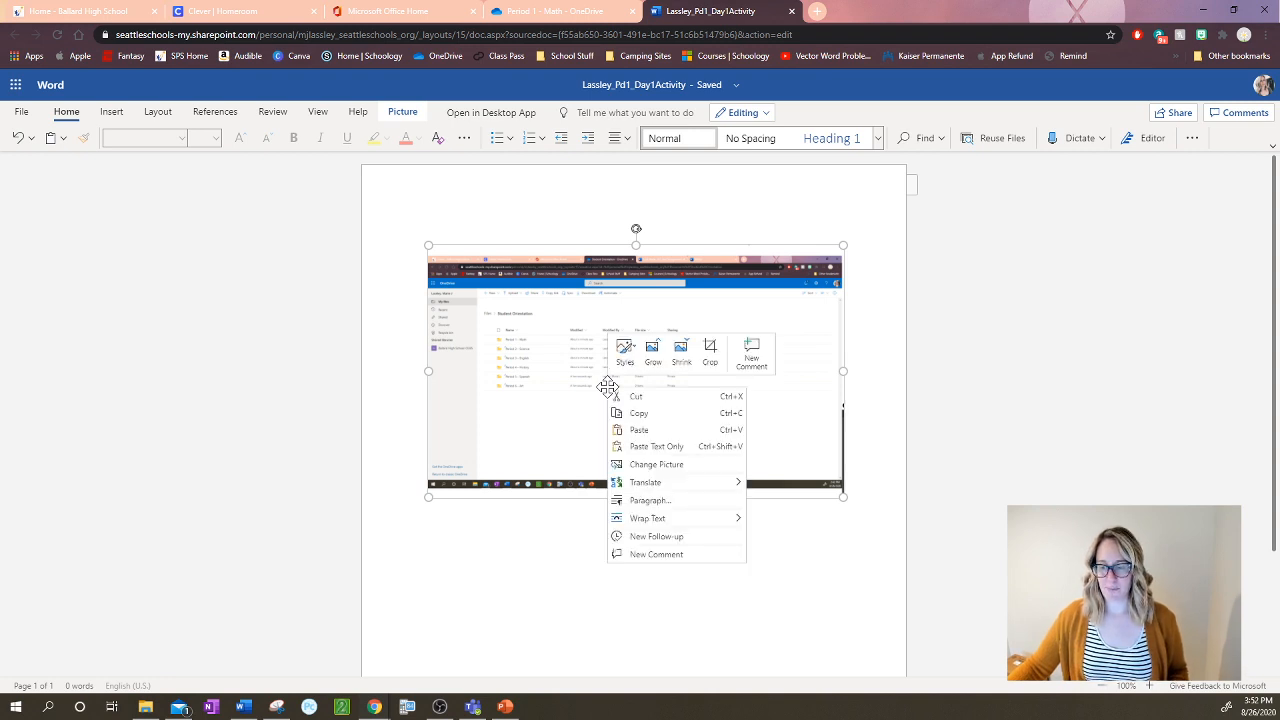
left_click(711, 357)
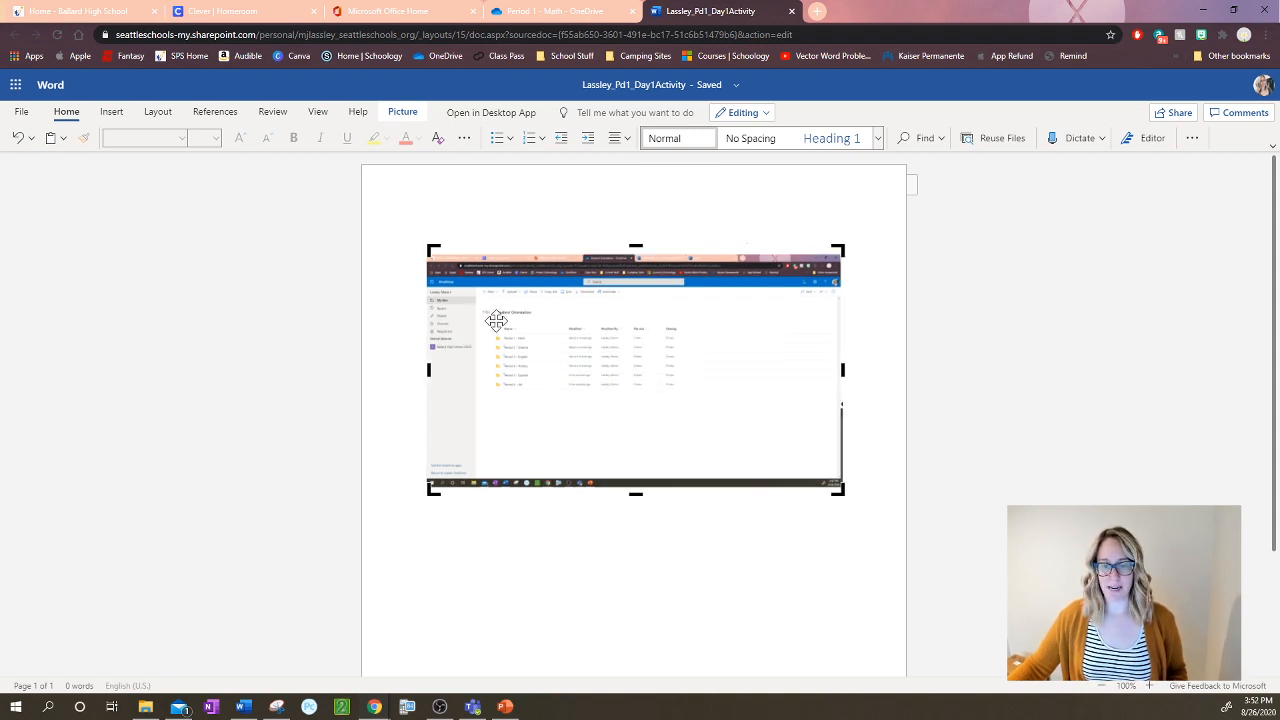
left_click_drag(838, 489, 706, 411)
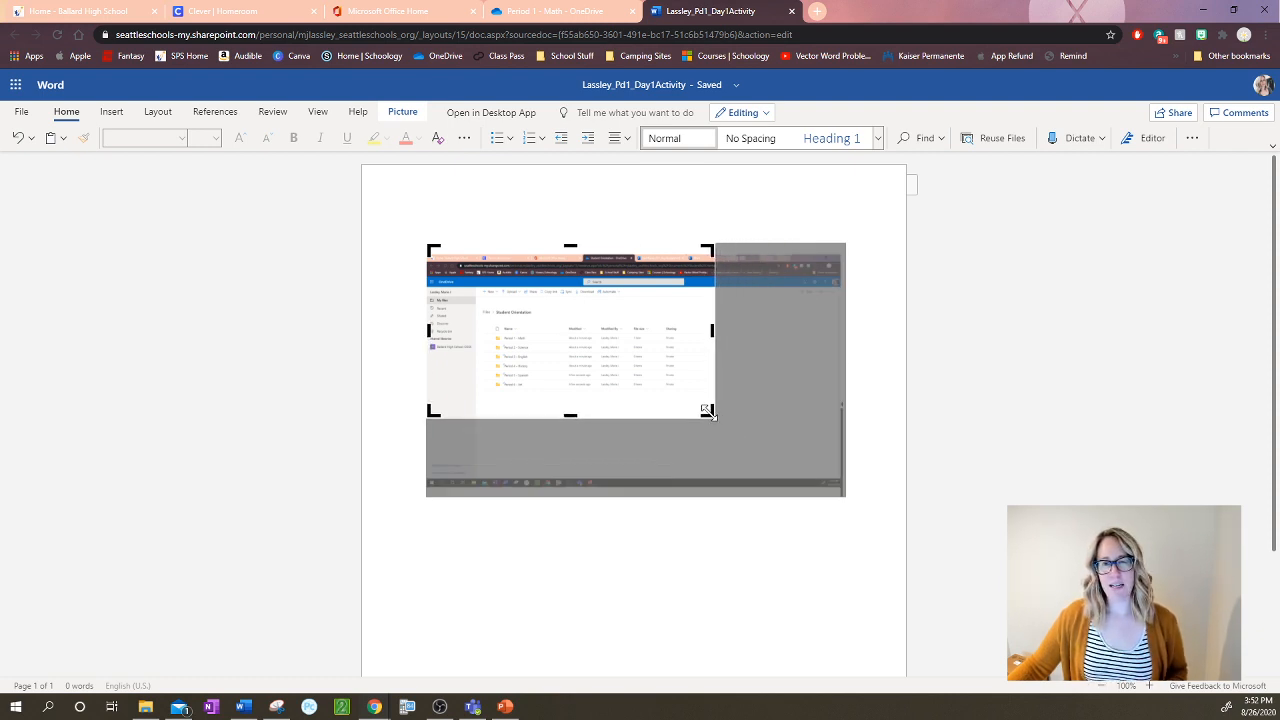
left_click_drag(706, 411, 706, 412)
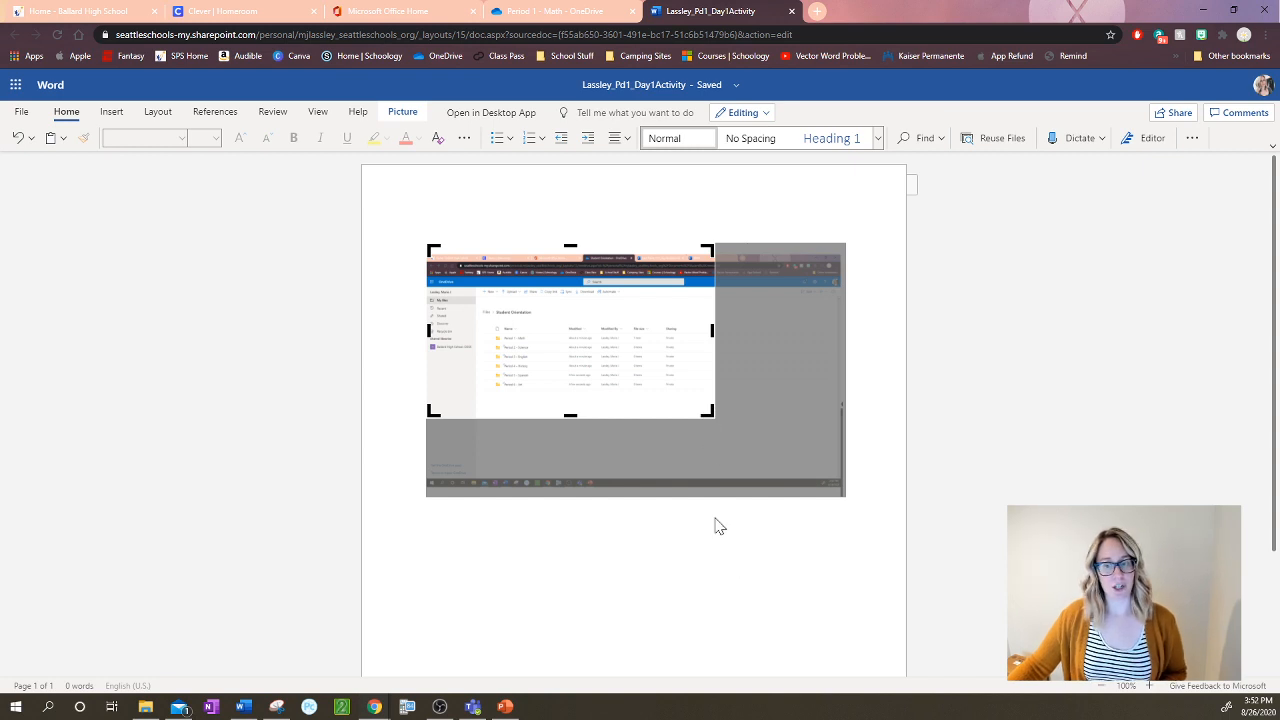
key("Escape")
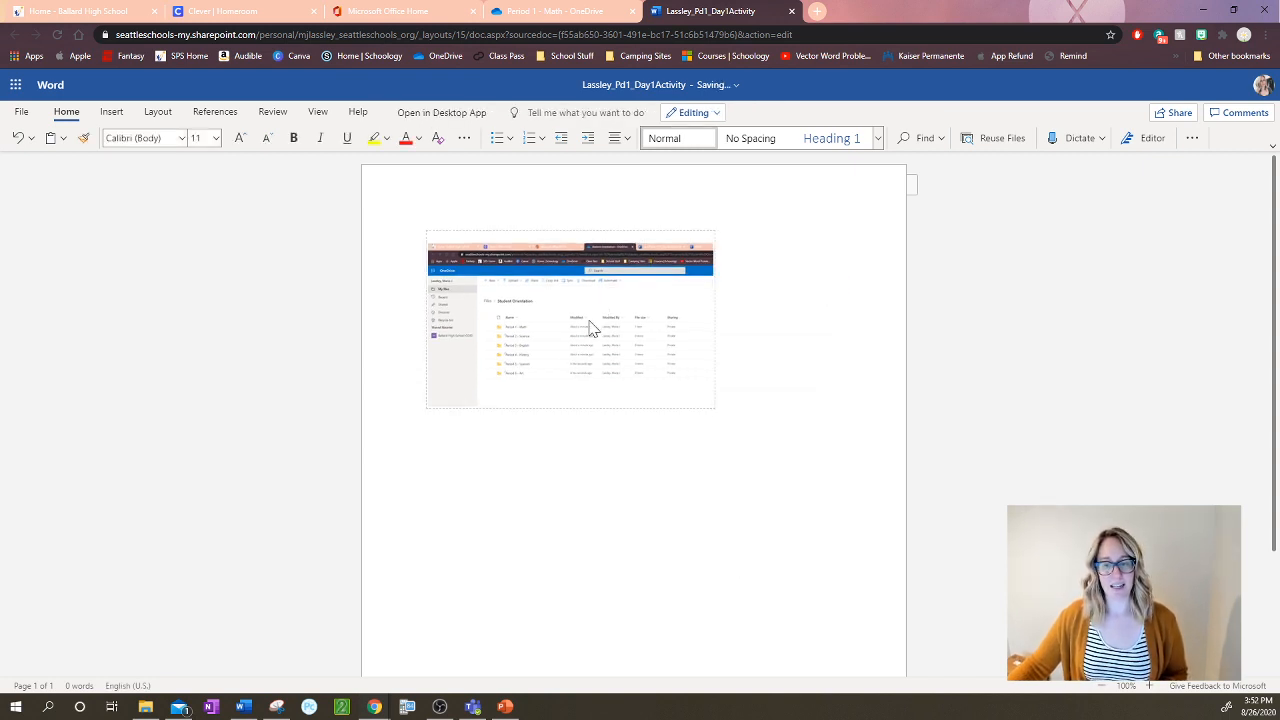
- Enlarge the cropped screenshot proportionally to nearly the full text width of the page and deselect it
left_click(588, 328)
left_click_drag(708, 409, 838, 484)
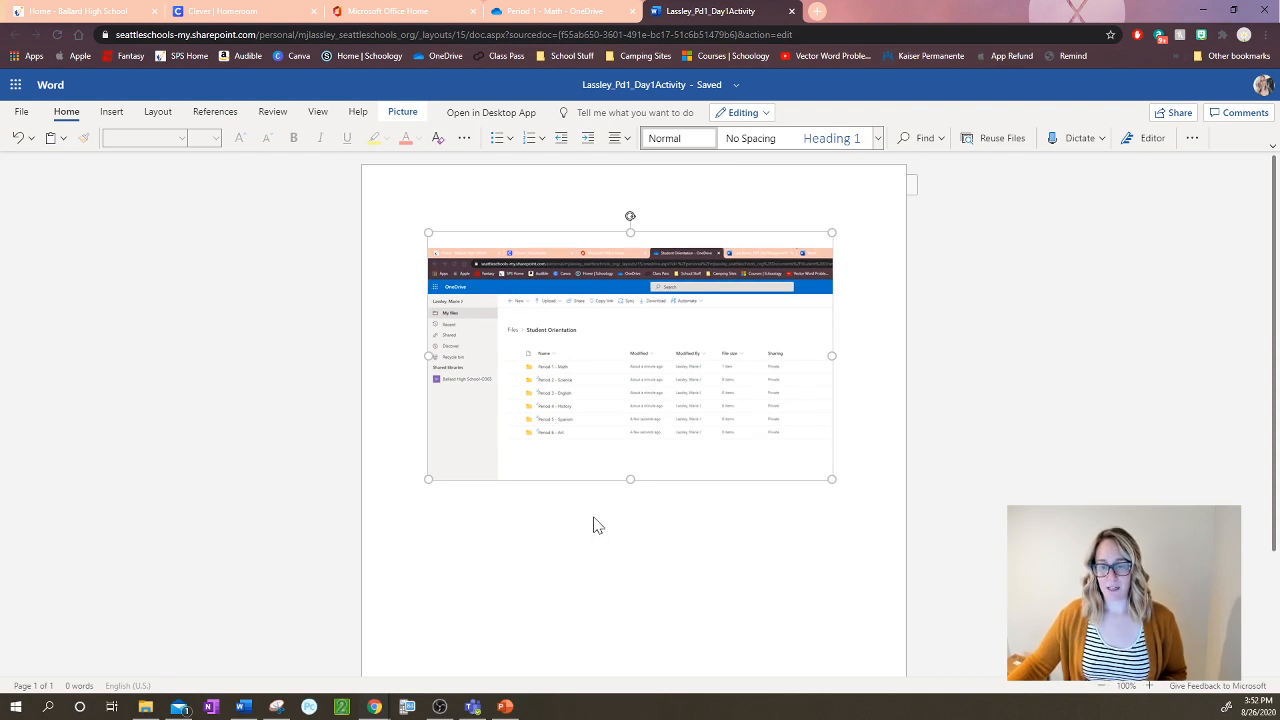
left_click(860, 450)
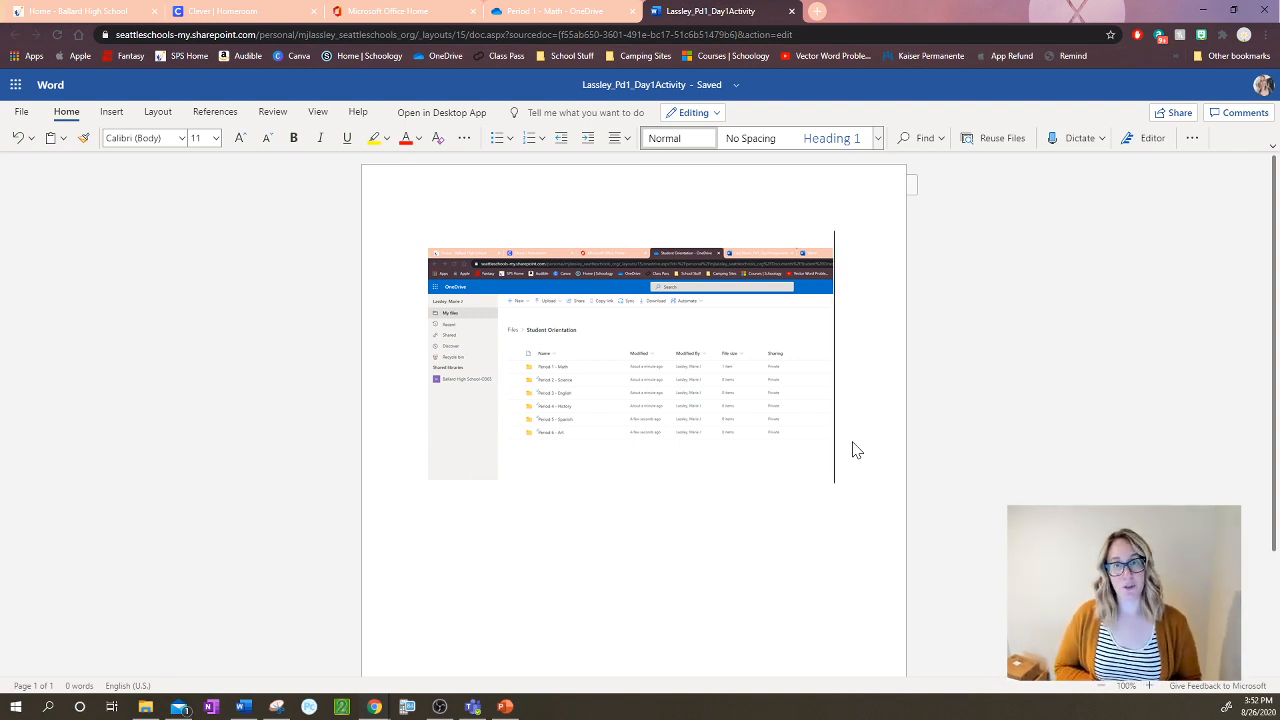
- Below the screenshot, leave a blank line and write "How comfortable do you feel with office 365? 1-10" with the answer 8 on the next line
key("Return")
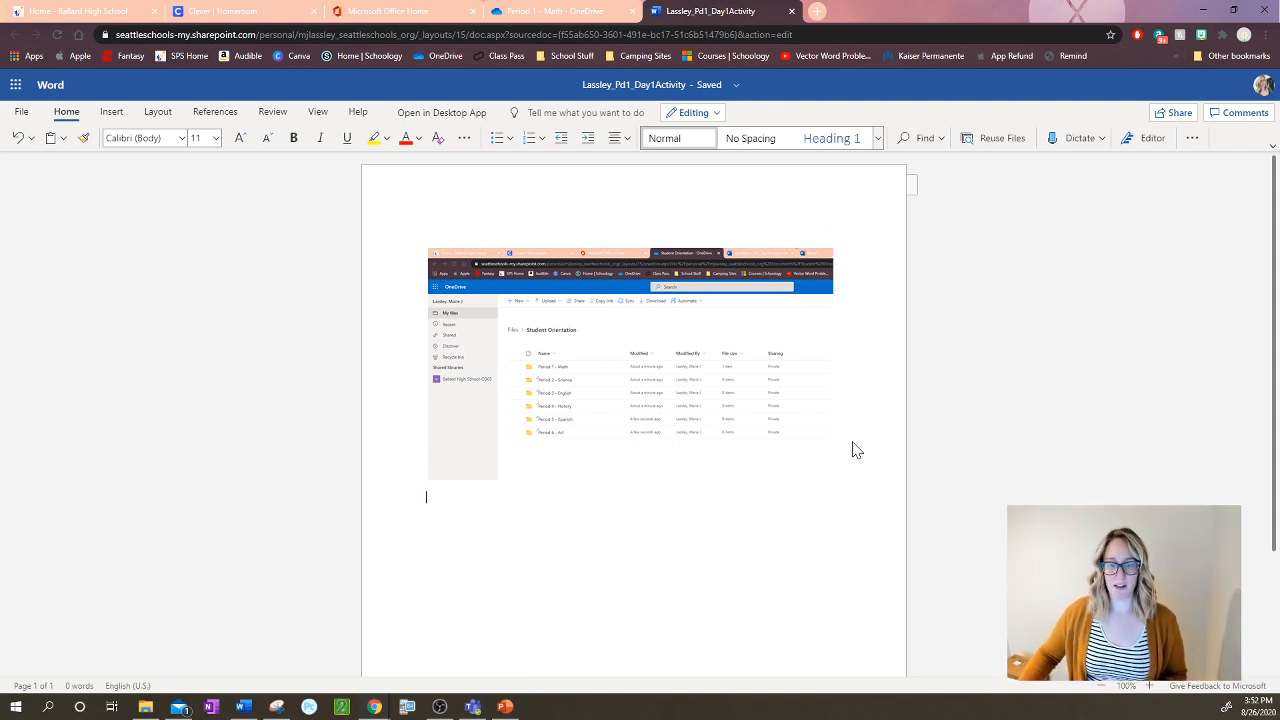
key("Return")
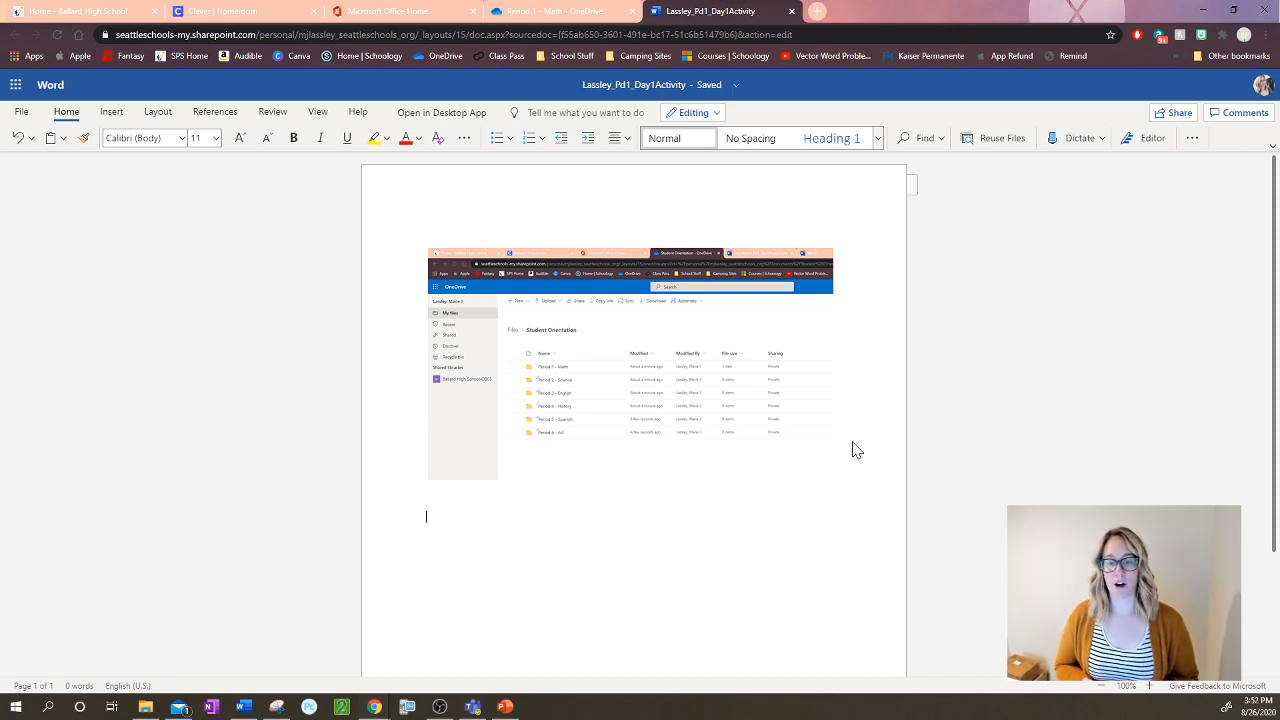
type("How")
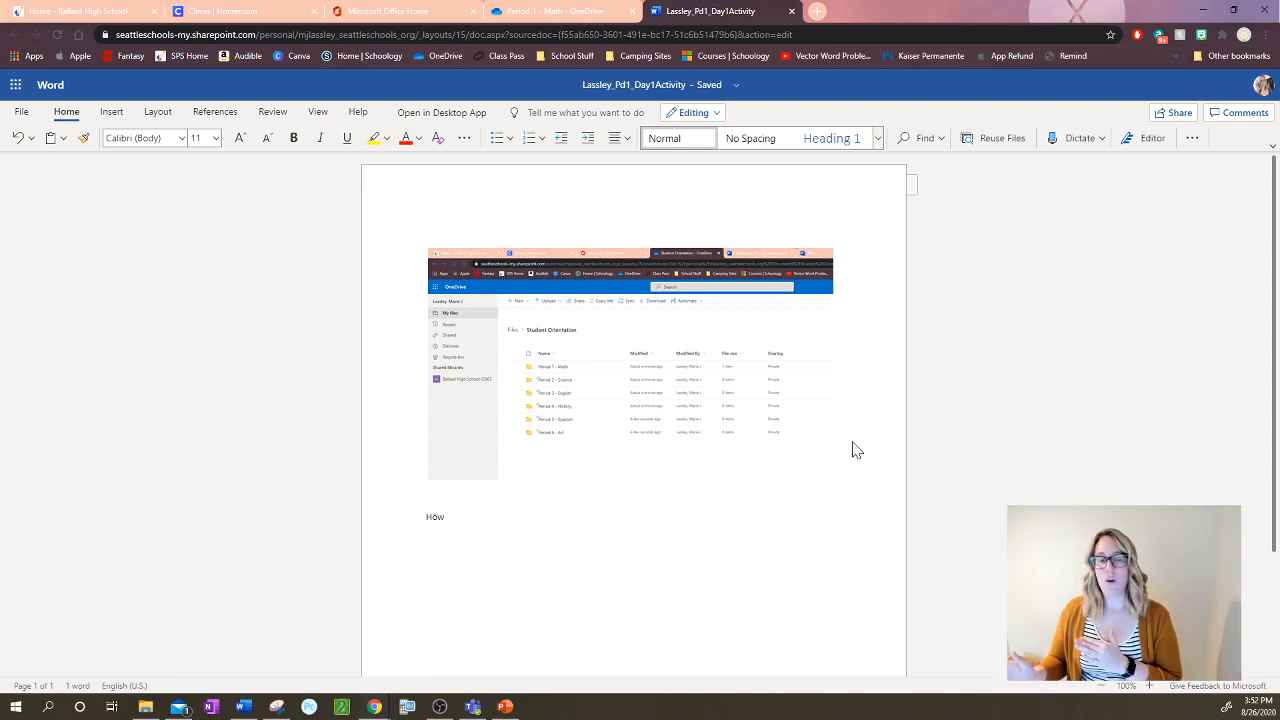
type("comf")
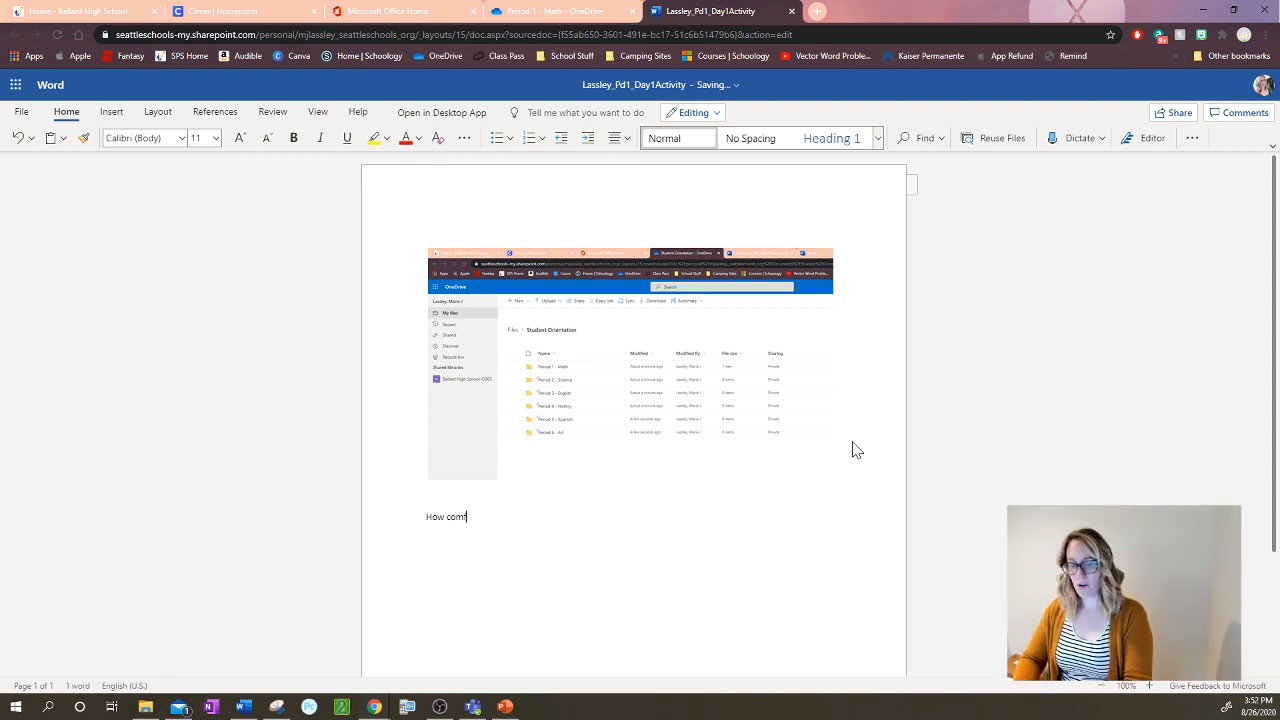
type("ortabl")
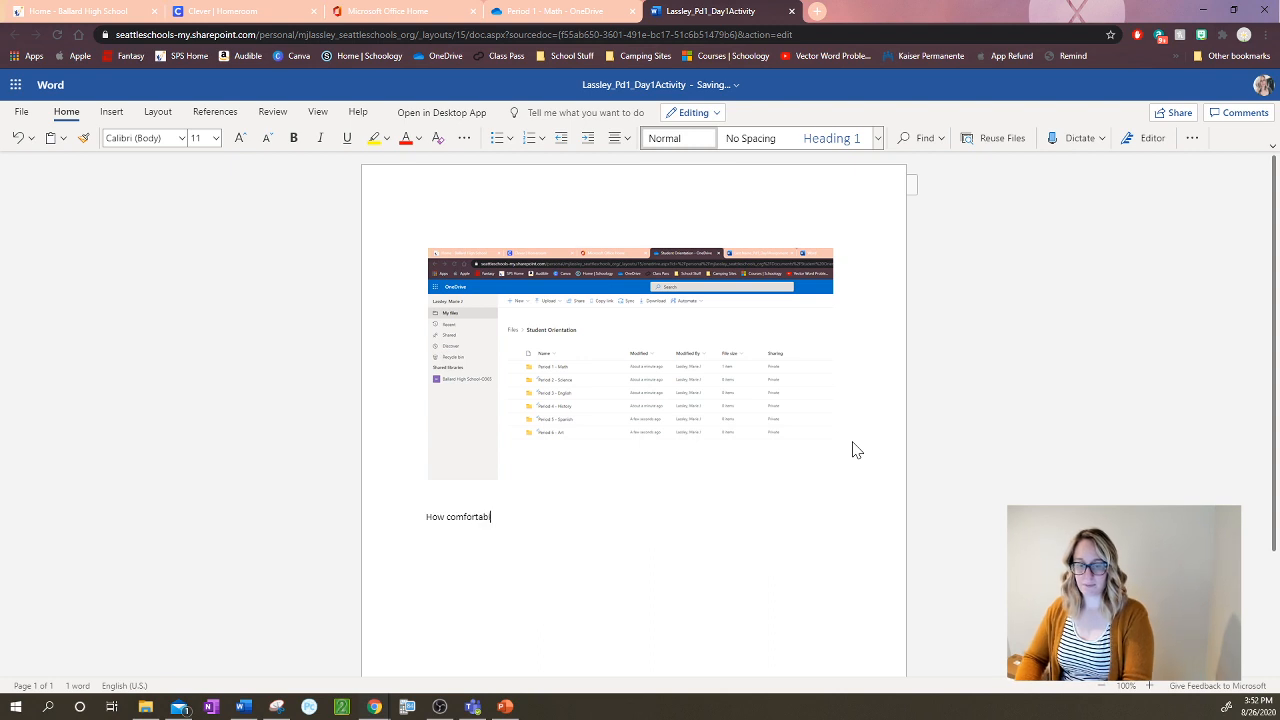
type("e do you feel with ")
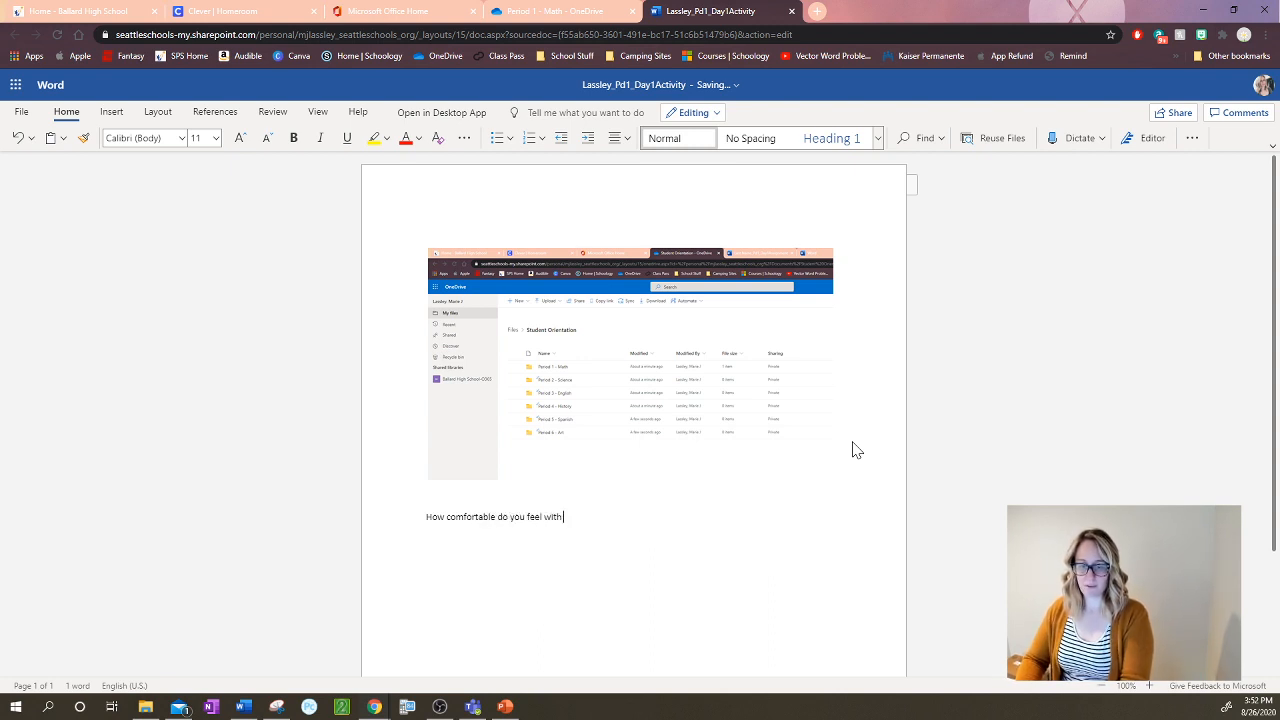
type("office 36")
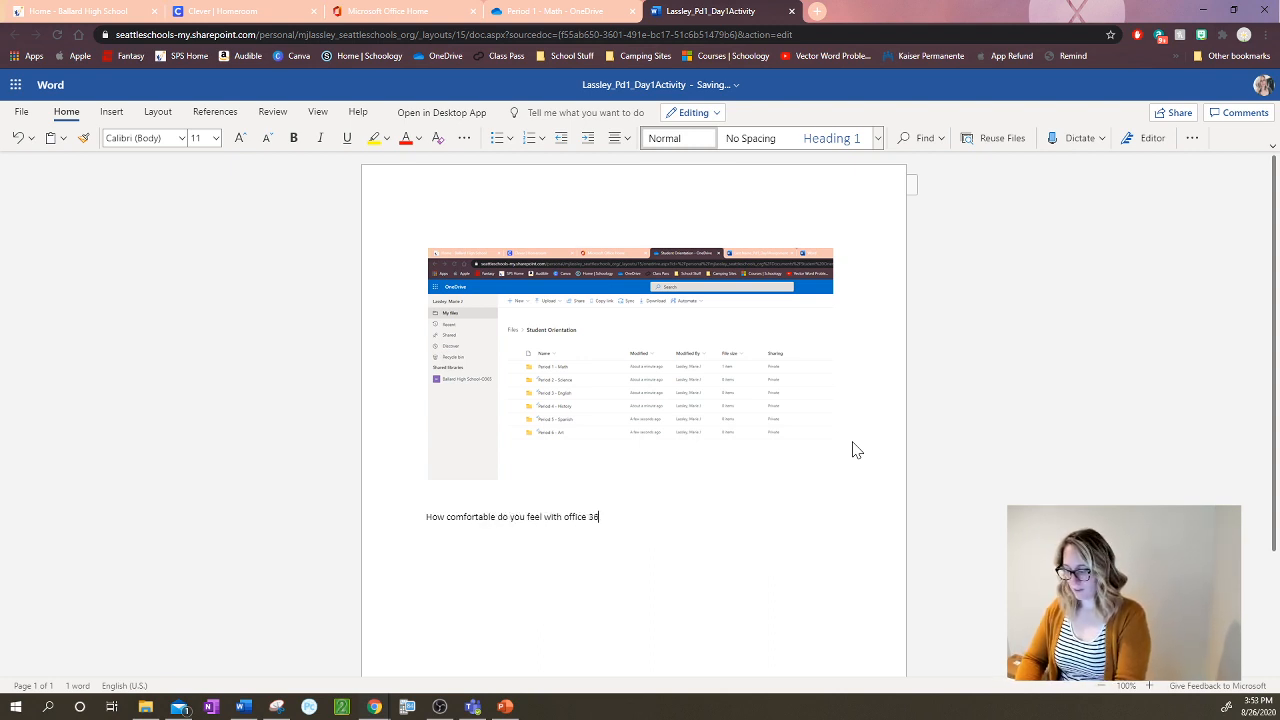
type("5? 1-10")
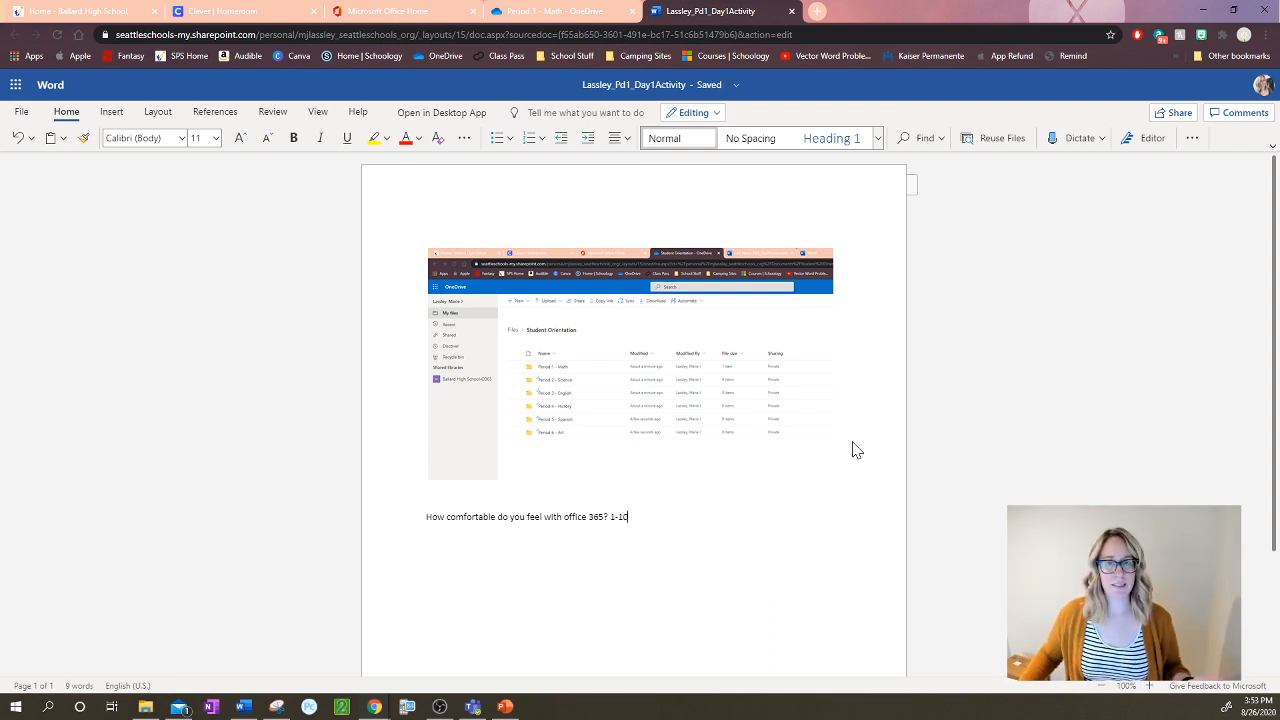
key("Return")
type("8")
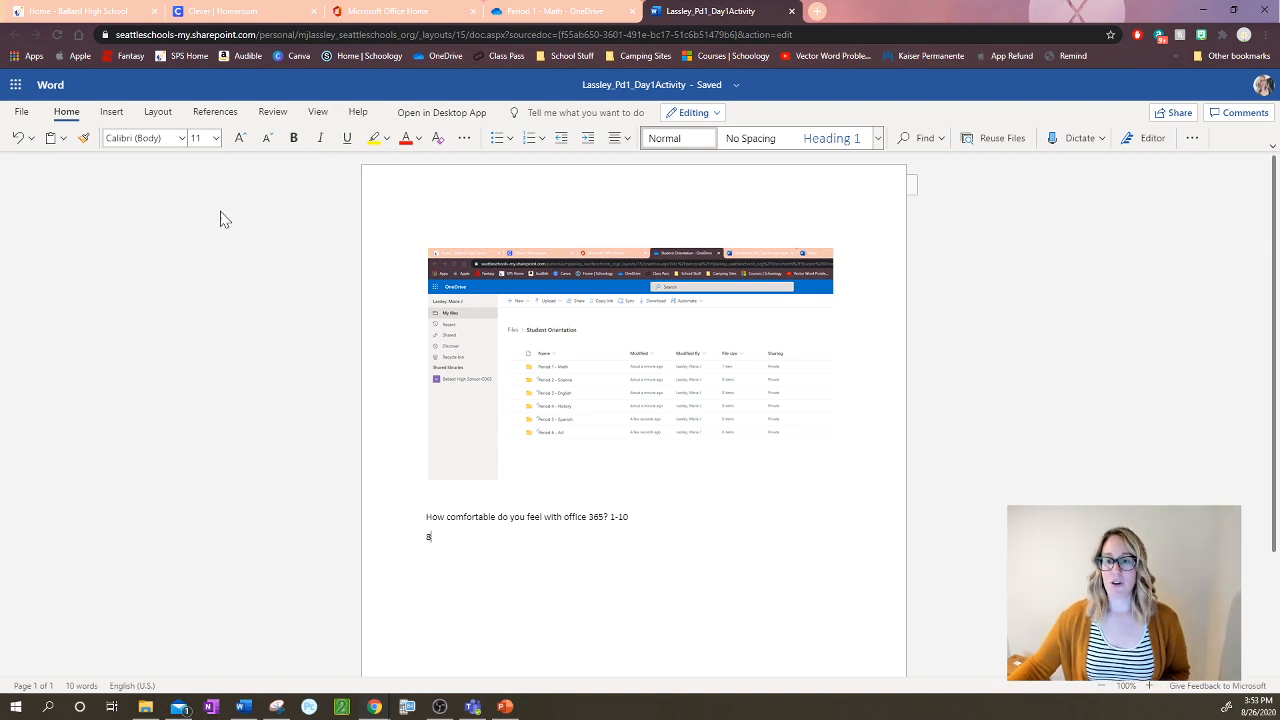
- Share the document with the teacher by looking up their last name, and send the link that lets specified people edit
left_click(1176, 115)
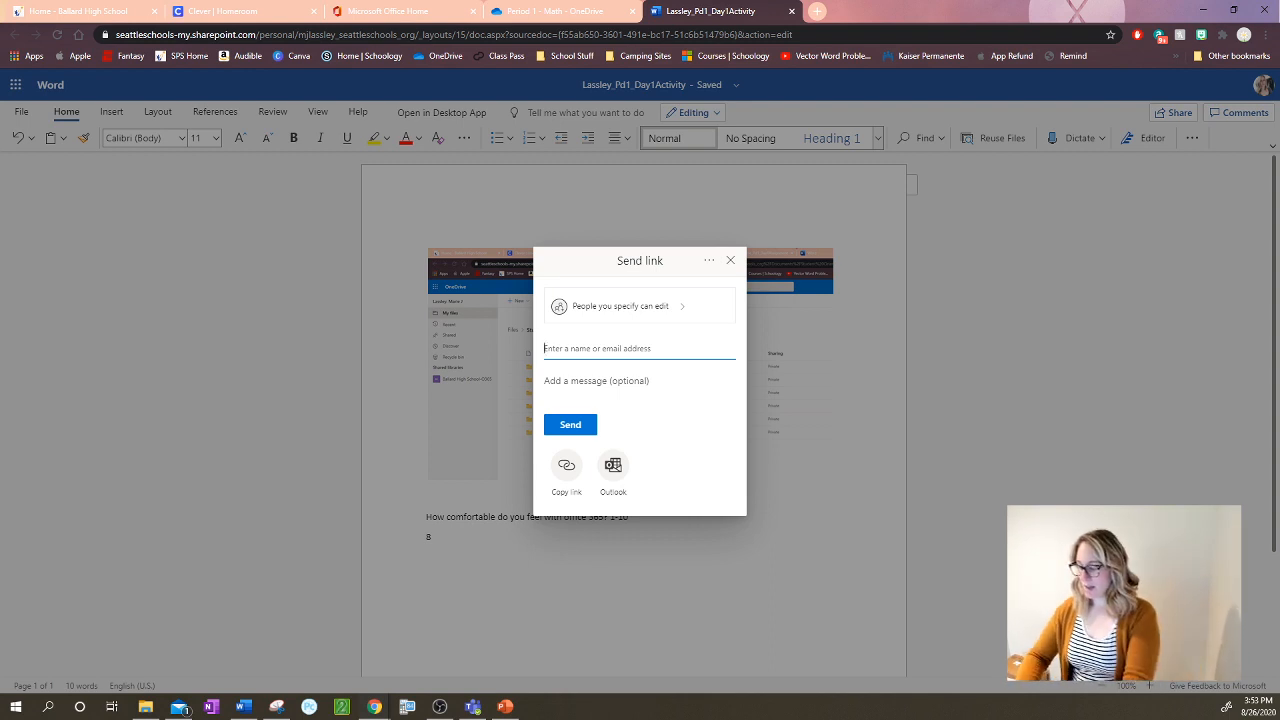
type("lassley")
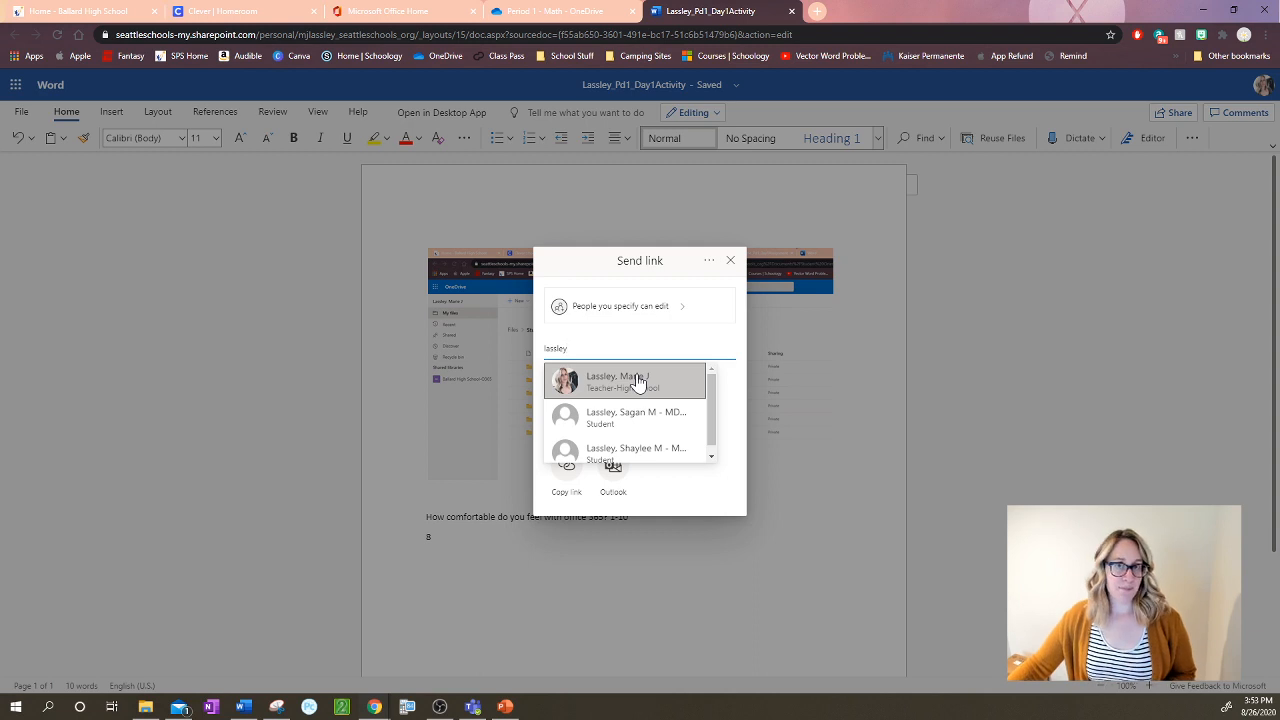
left_click(637, 383)
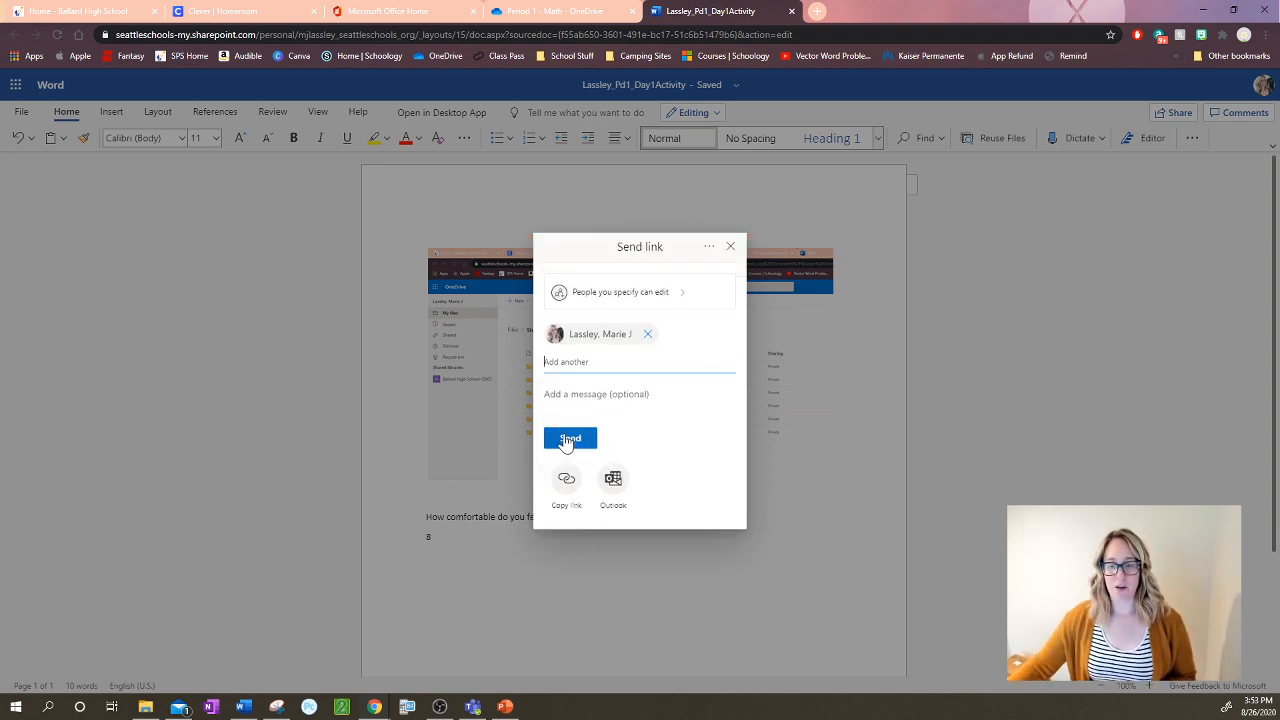
left_click(566, 441)
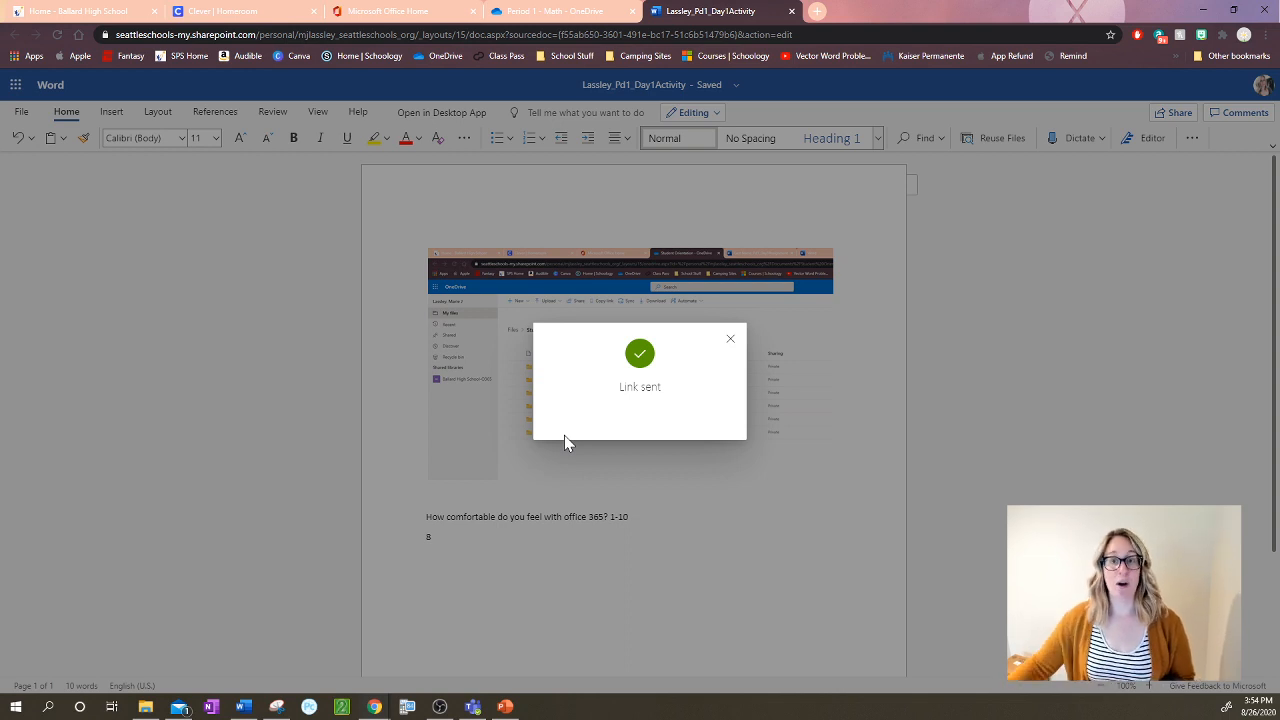
- Close the document and reopen the Day1Activity file from the Period 1 - Math folder in OneDrive
left_click(792, 12)
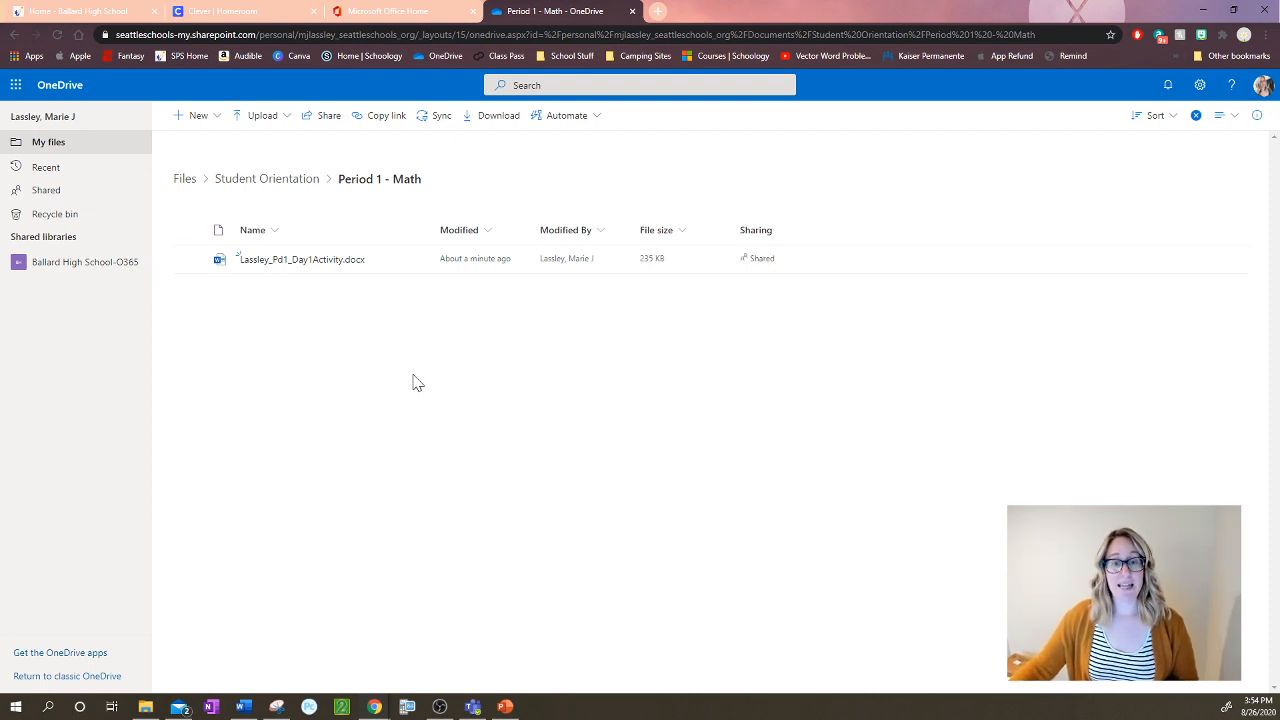
left_click(322, 260)
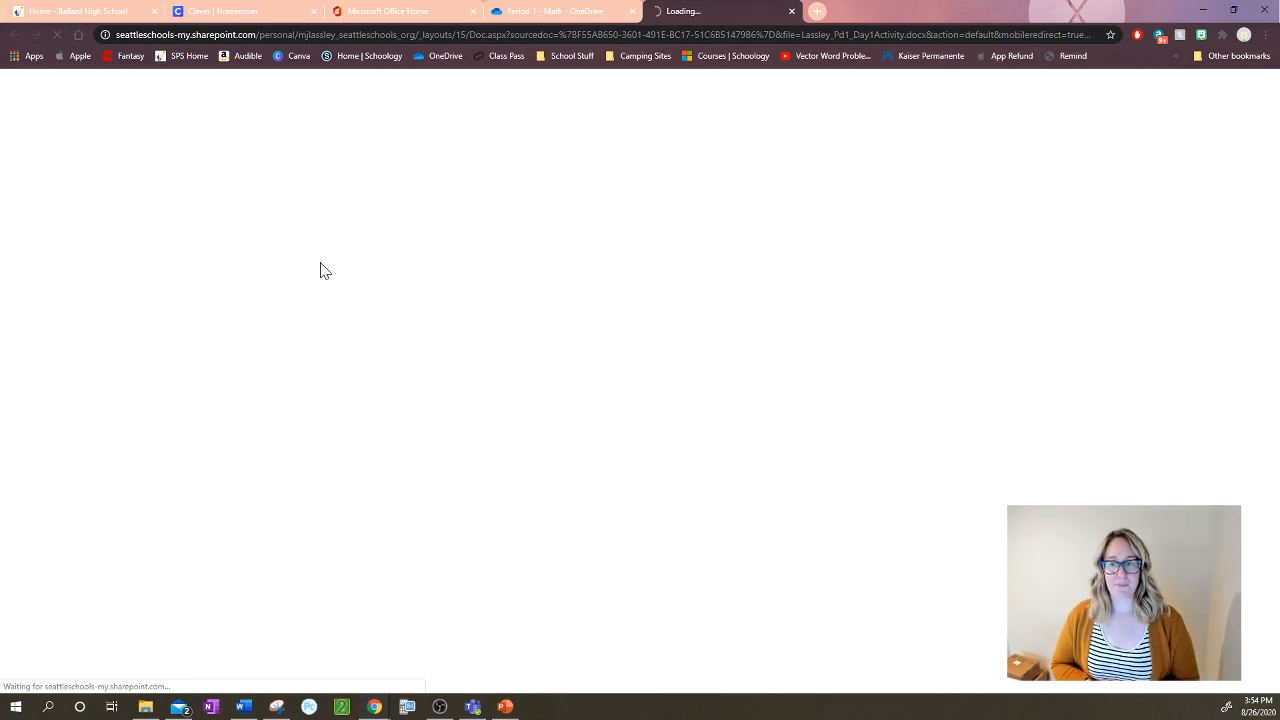